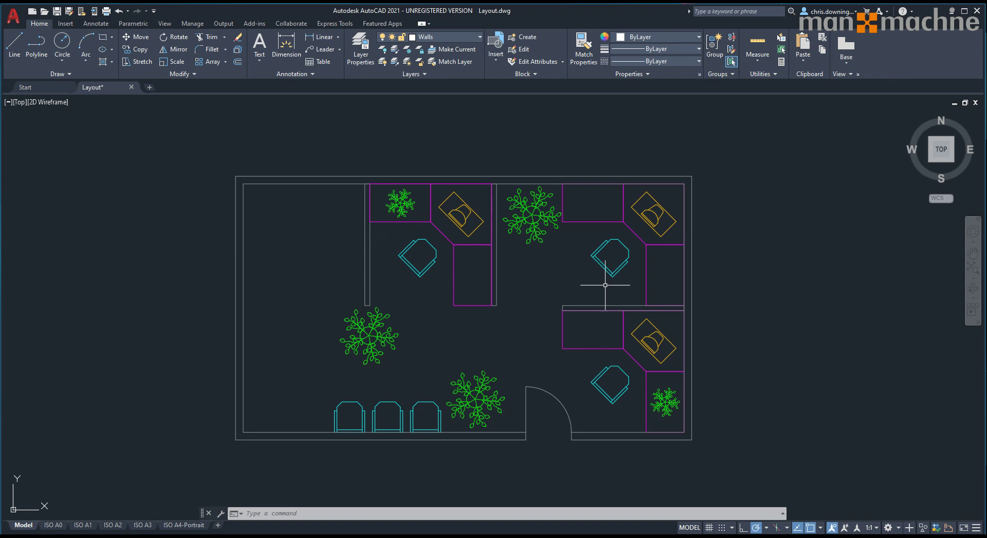
Step: Open the drawing history of Layout.dwg and compare the drawing with its Monday, March 2, 1:58 PM version
middle_click_drag(548, 251, 577, 247)
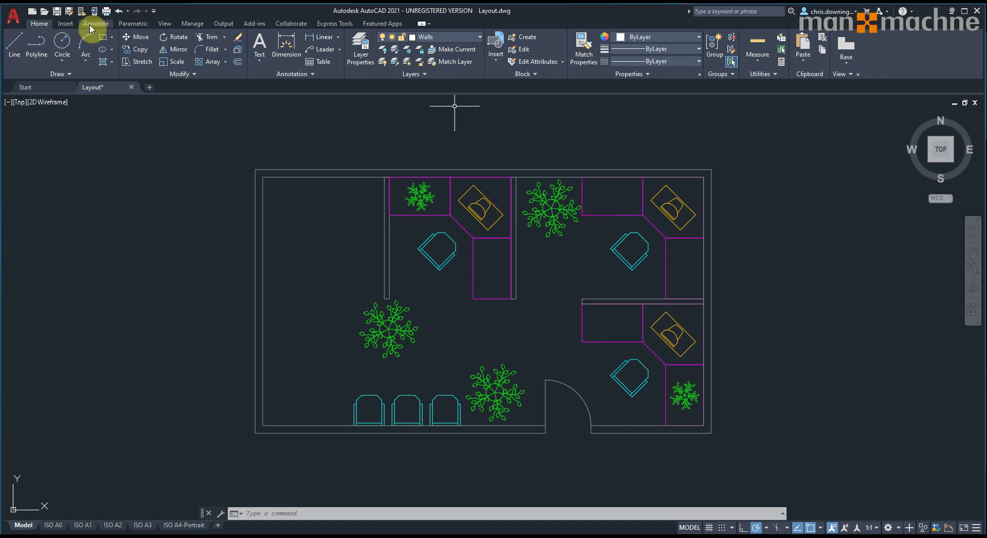
left_click(164, 24)
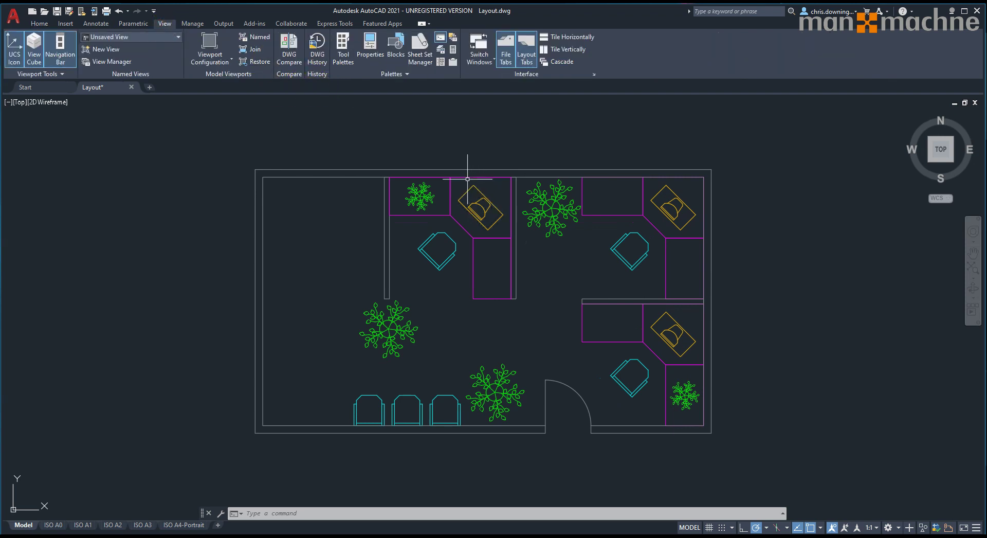
left_click(317, 50)
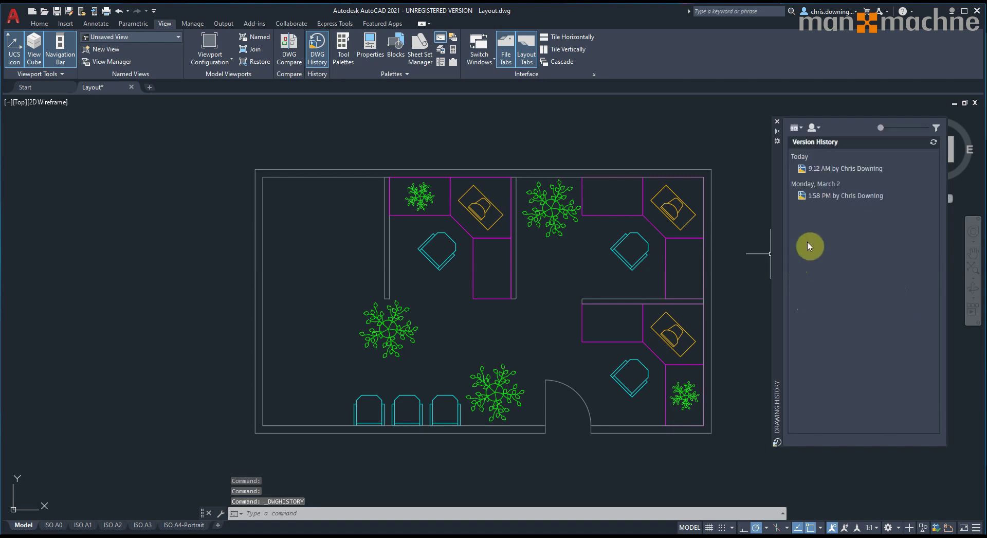
left_click(842, 200)
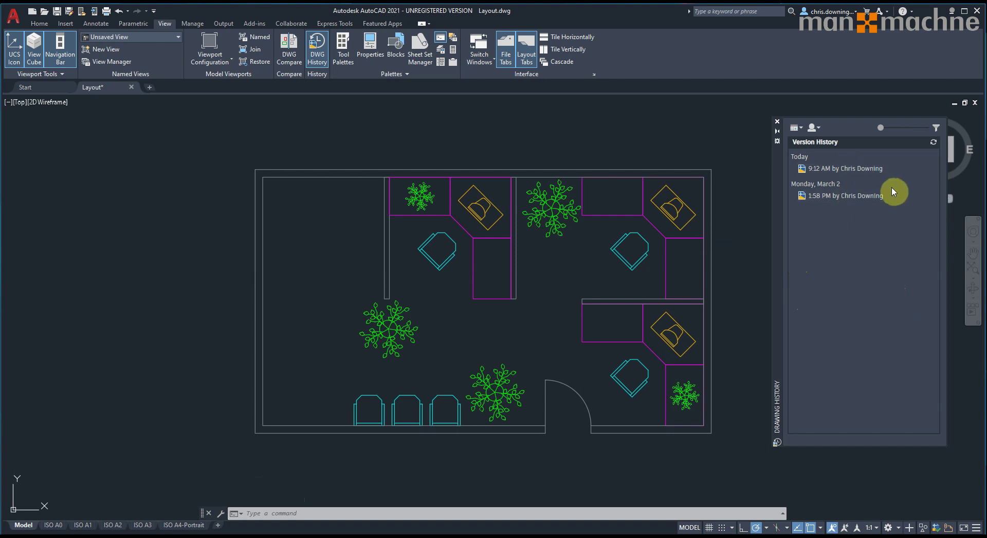
left_click(929, 198)
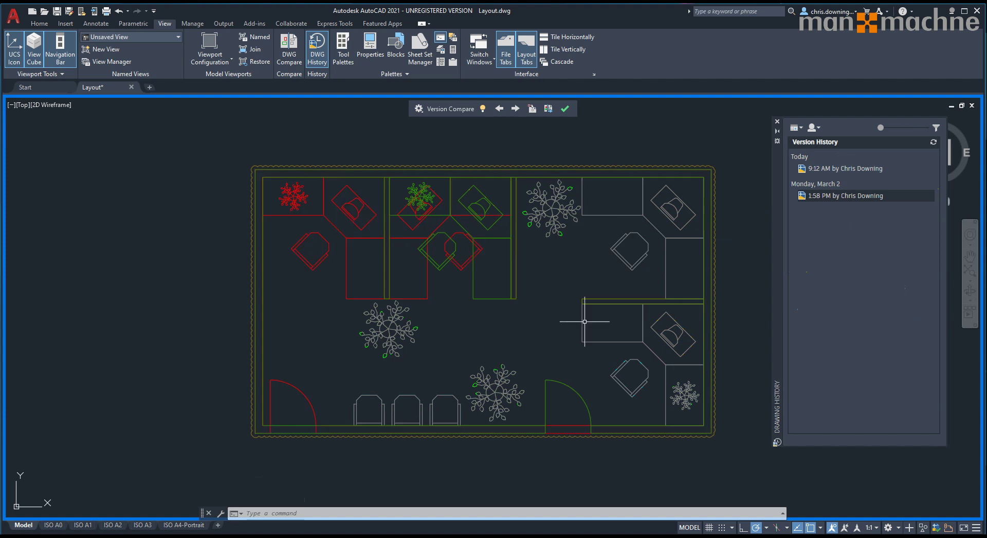
scroll(505, 281, "up", 2)
scroll(504, 279, "down", 2)
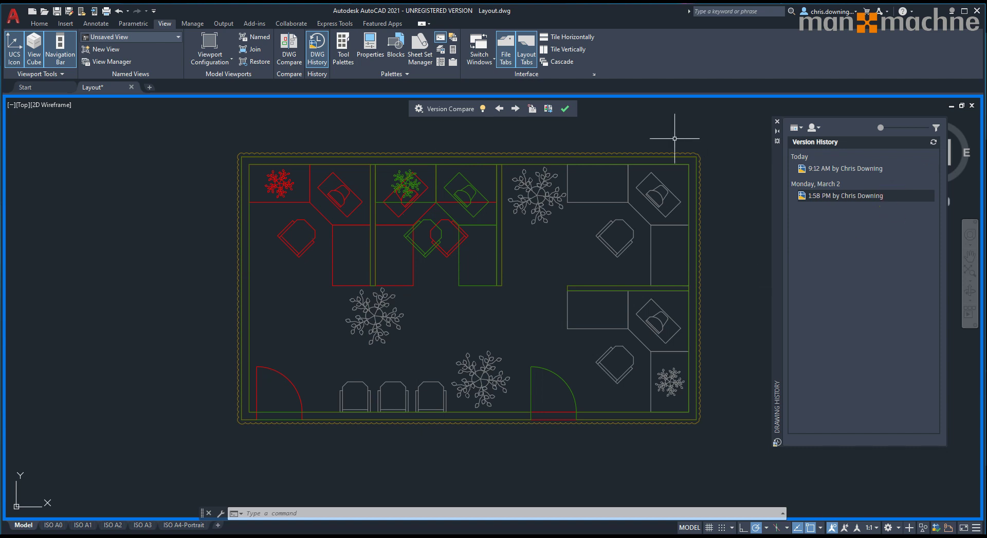
Step: Compare the drawing with the March 2 version once more and end the version comparison
left_click(819, 201)
left_click(570, 110)
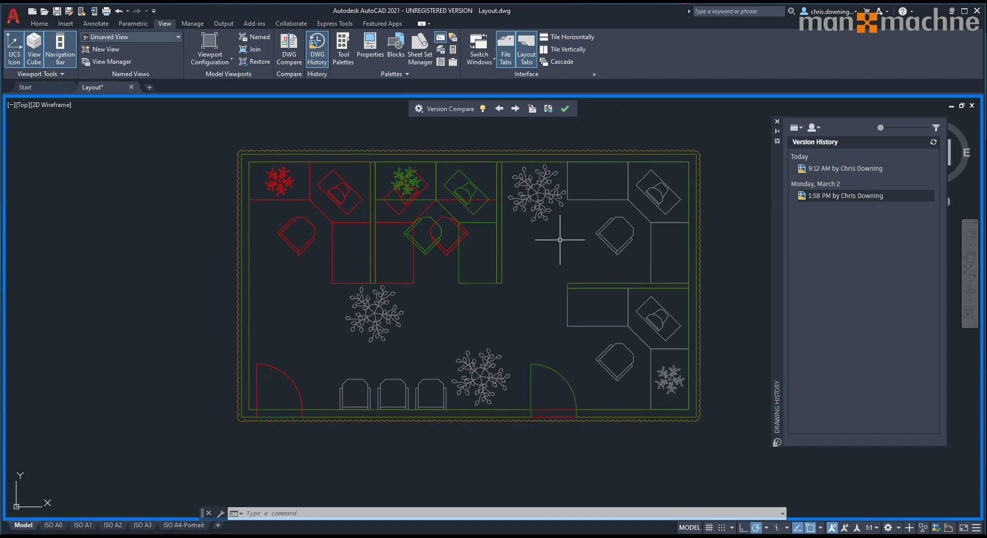
left_click(849, 196)
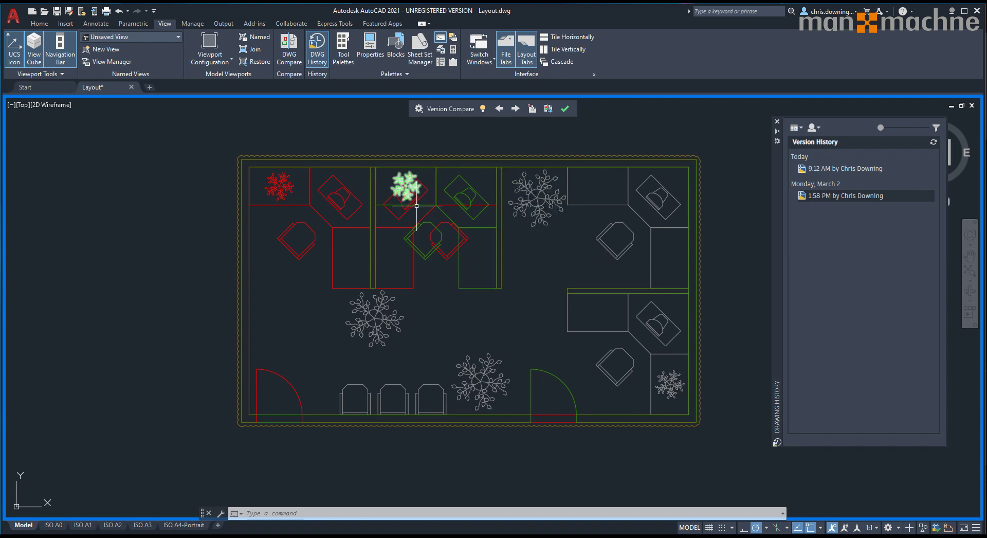
left_click(574, 113)
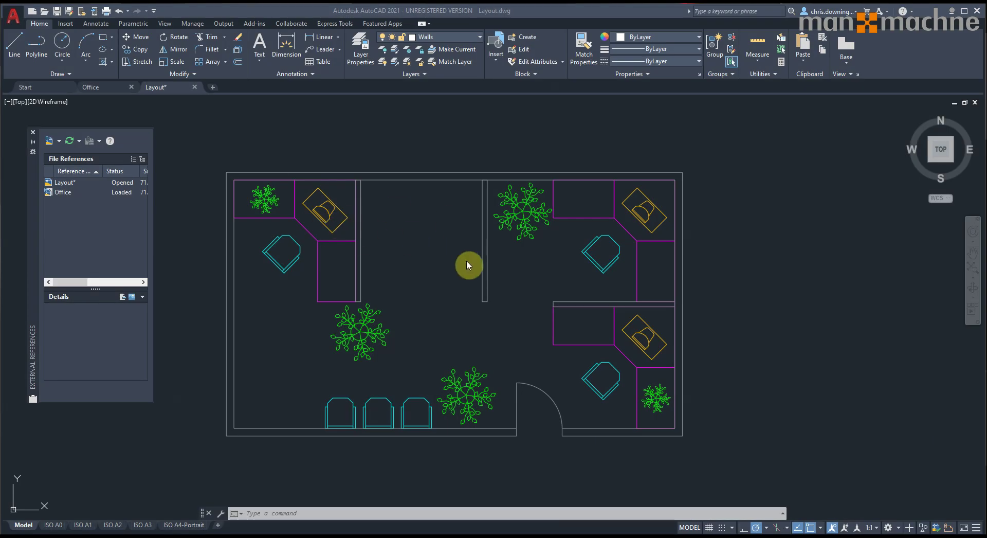
Step: Show the model space of the Office drawing and highlight its Layout external reference
left_click(104, 87)
key("ctrl+Tab")
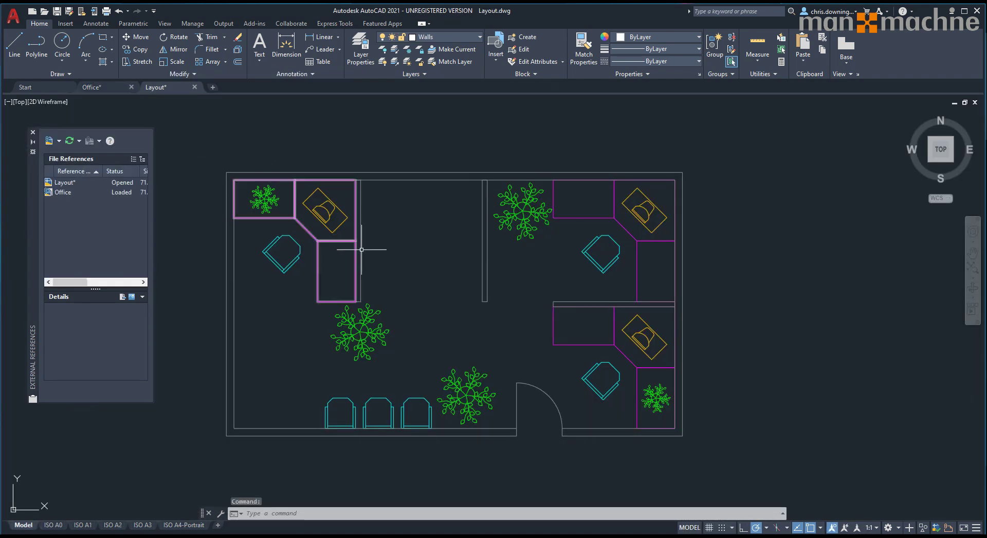
left_click(91, 88)
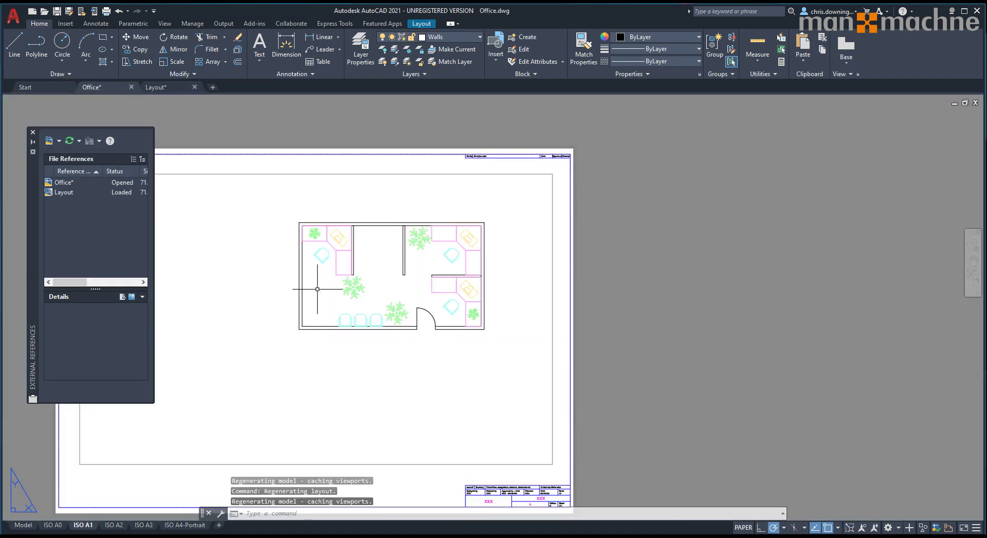
left_click(21, 524)
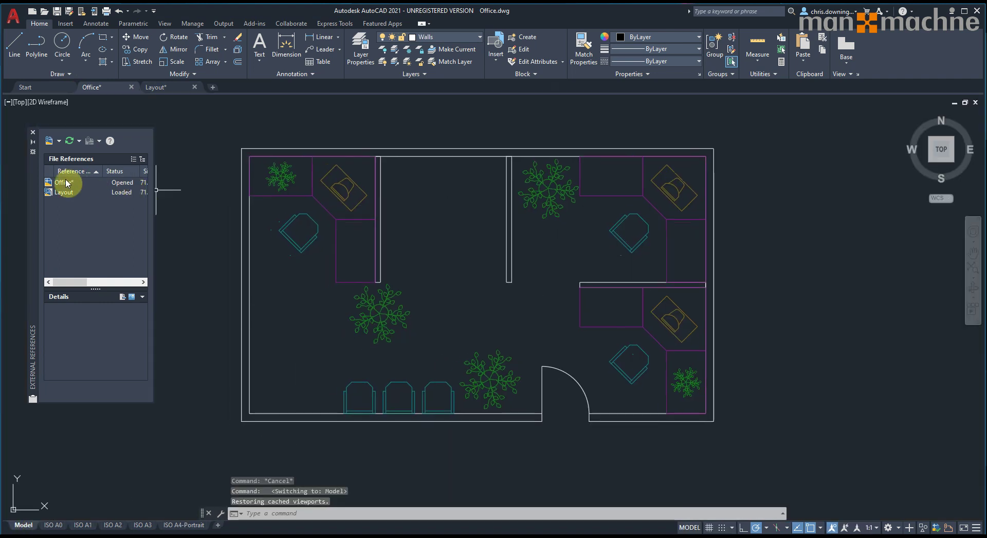
left_click(62, 193)
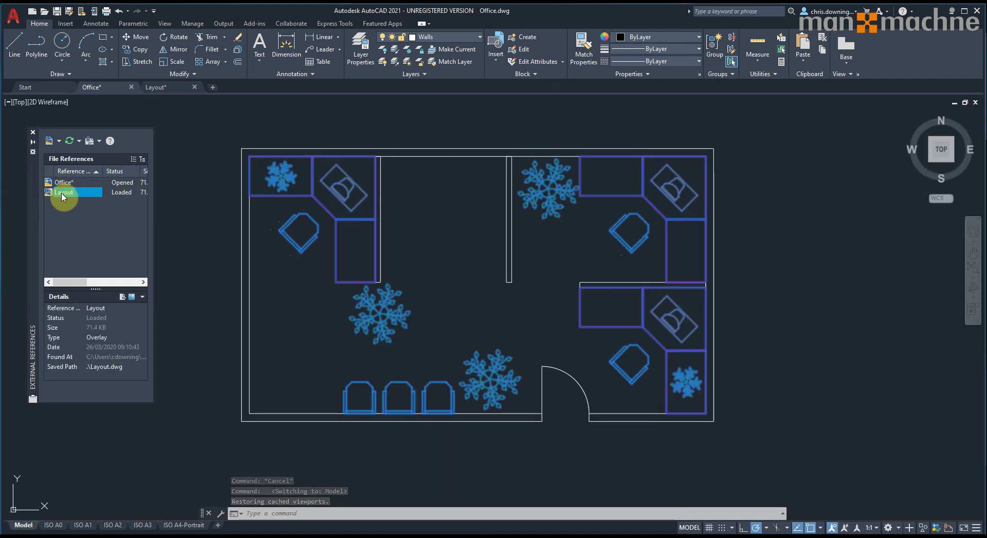
Step: Highlight the Office external reference inside the Layout drawing, check the Layout entry and return to the Office drawing
left_click(162, 87)
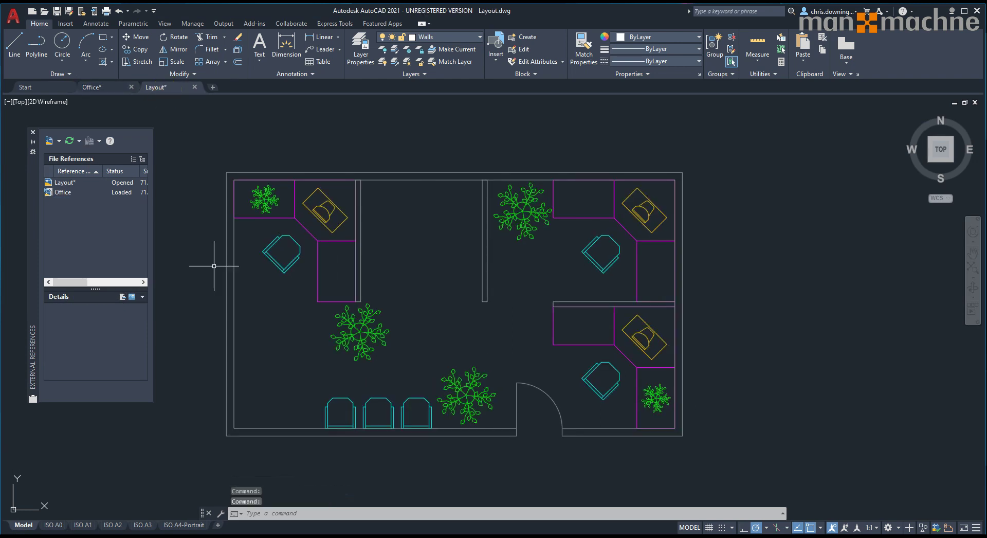
left_click(57, 194)
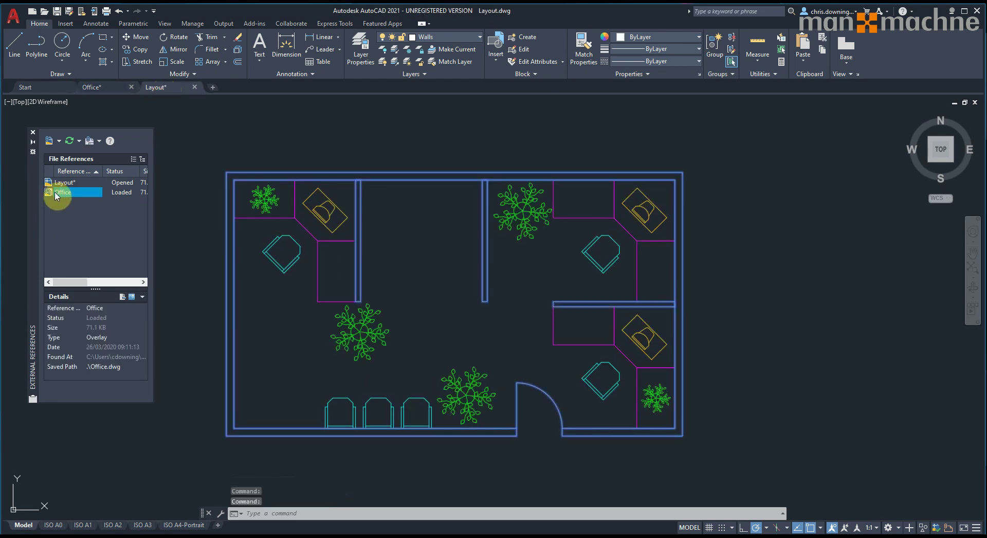
right_click(55, 194)
key("Escape")
left_click(64, 183)
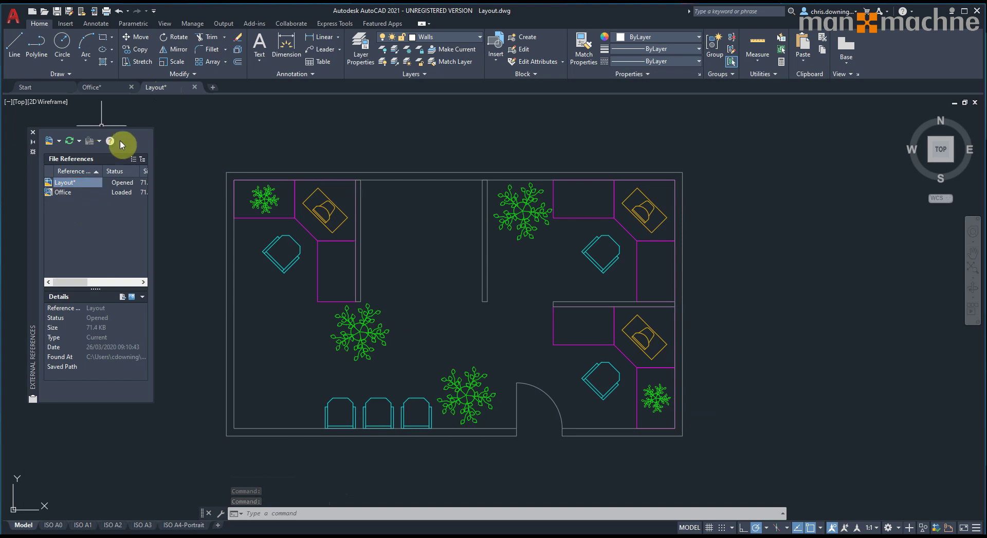
left_click(110, 91)
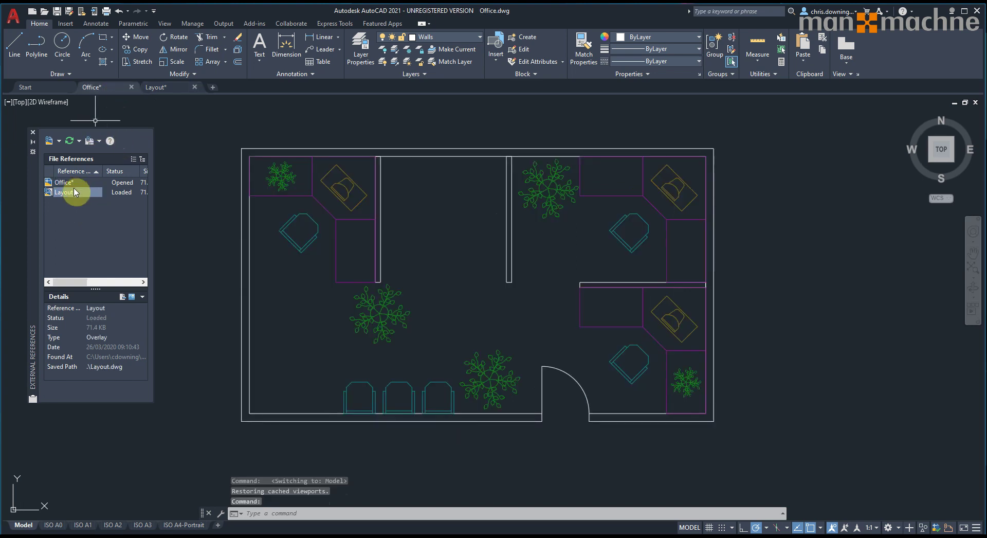
Step: In the Layout drawing, copy the upper-left desk, chair, computer and plant into the empty neighbouring bay, aligned to its right wall
left_click(158, 93)
left_click(308, 177)
left_click(241, 308)
right_click(263, 299)
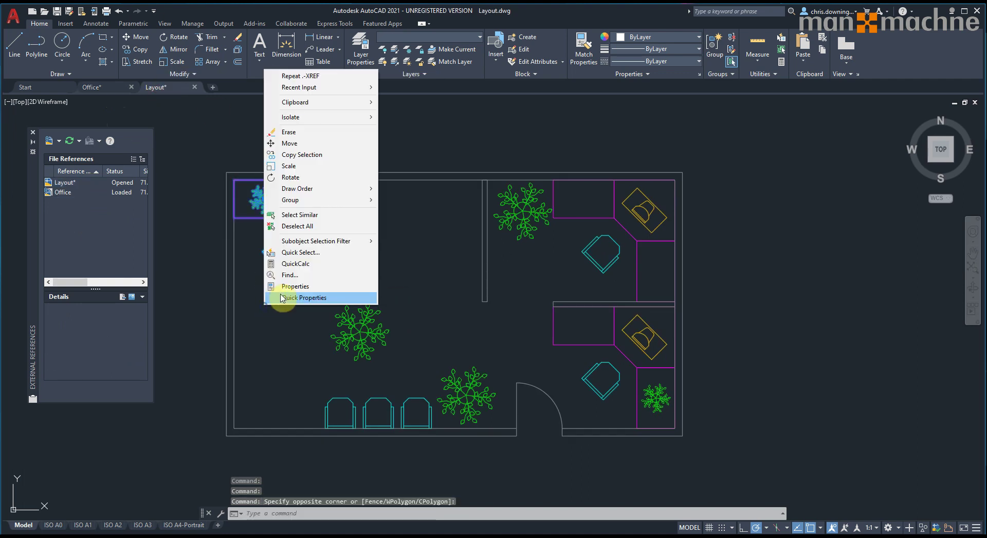
left_click(302, 154)
left_click(356, 180)
left_click(483, 179)
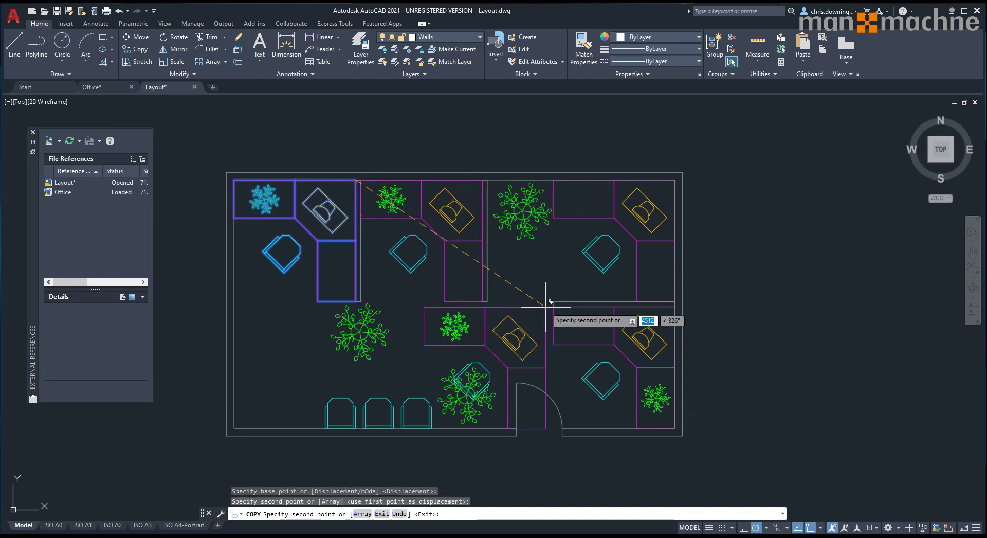
key("Return")
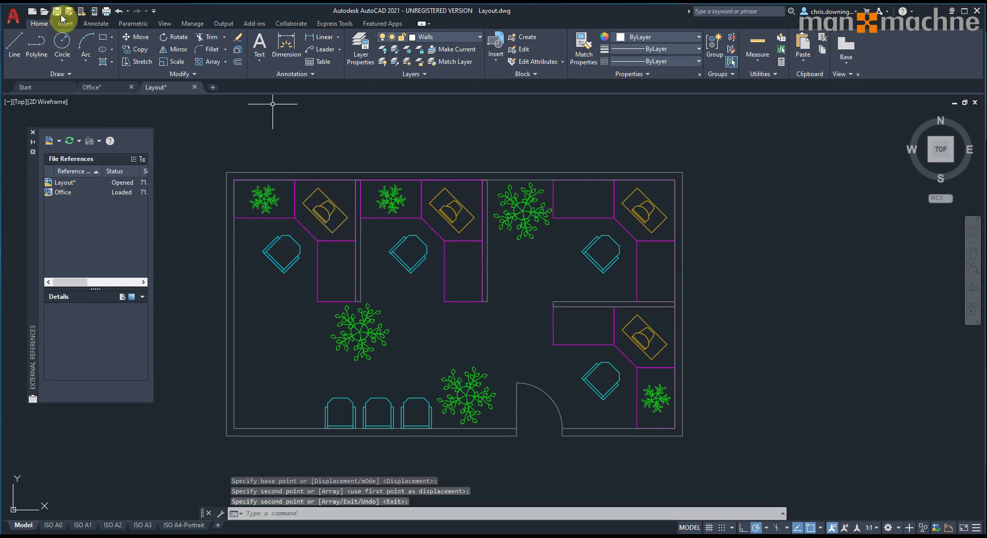
Step: Save the Layout drawing and reload its reference in the Office drawing with changes compared, closing the comparison when reviewed
left_click(57, 12)
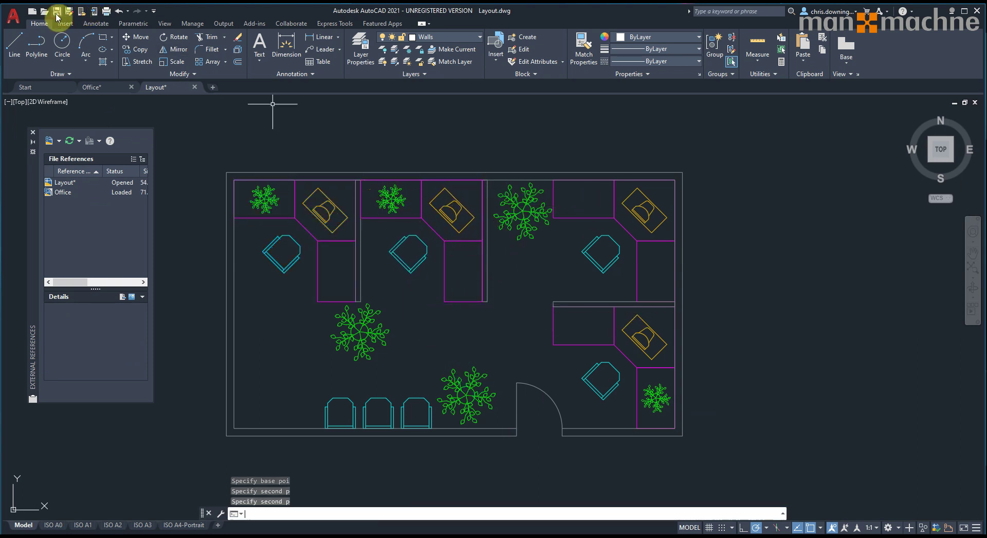
left_click(100, 89)
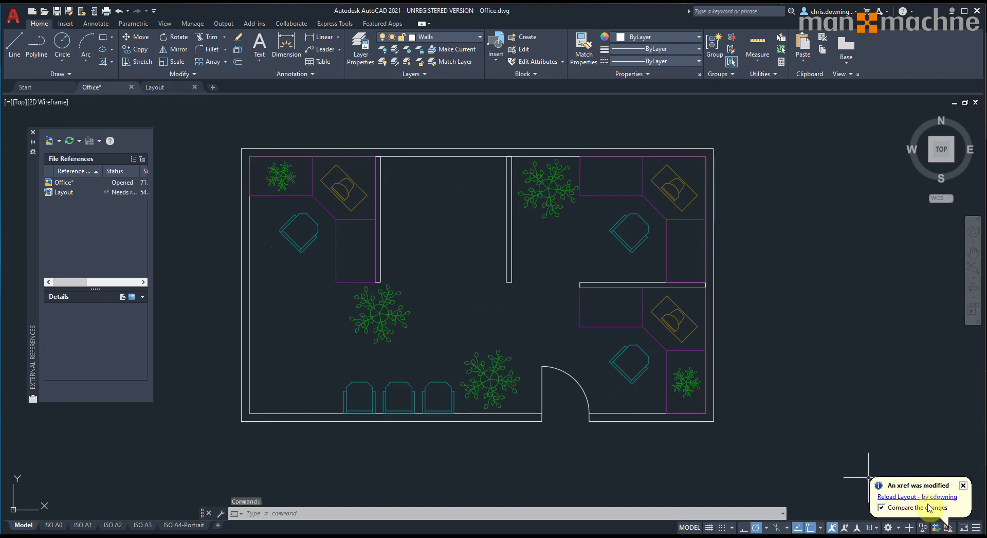
left_click(930, 499)
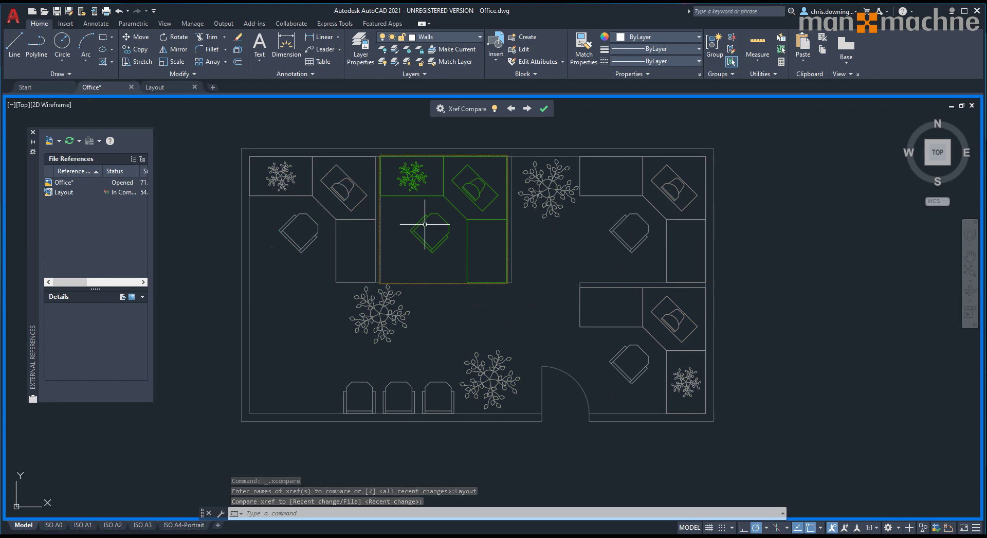
left_click(547, 113)
Step: Erase the original upper-left desk, chair, computer and plant from the Layout drawing
left_click(161, 88)
left_click(323, 178)
left_click(267, 284)
key("Delete")
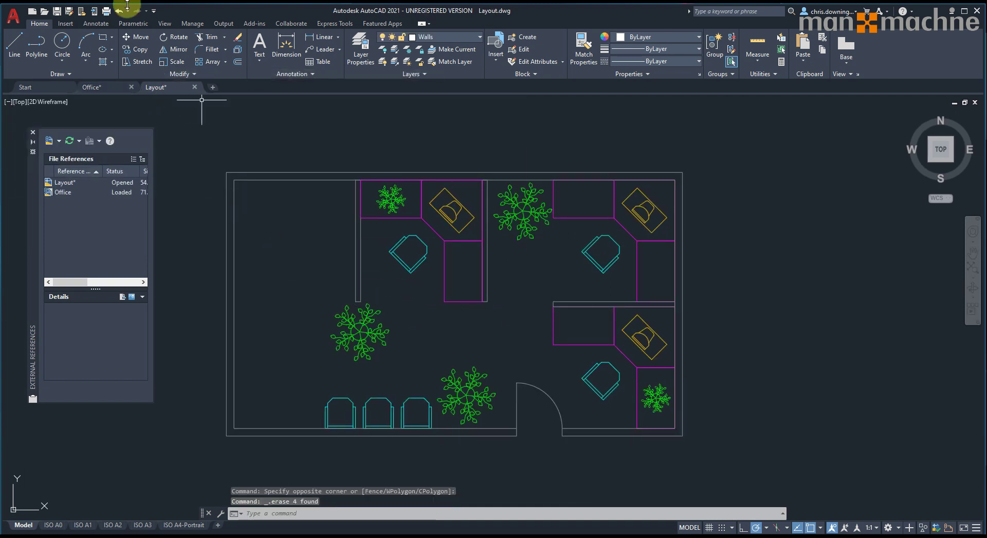
Step: Save the Layout drawing with the erased workstation and reload the modified reference in Office, comparing the changes
left_click(58, 12)
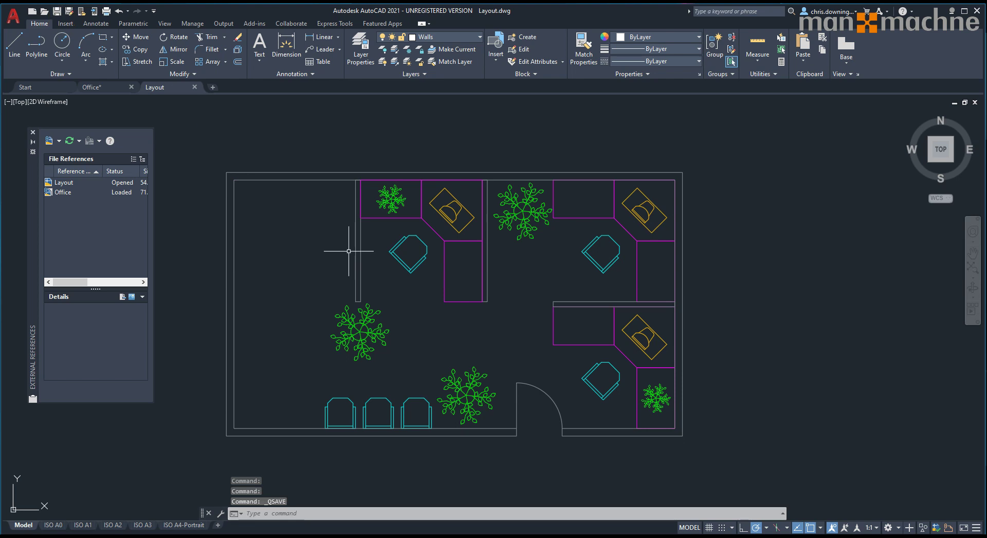
left_click(105, 89)
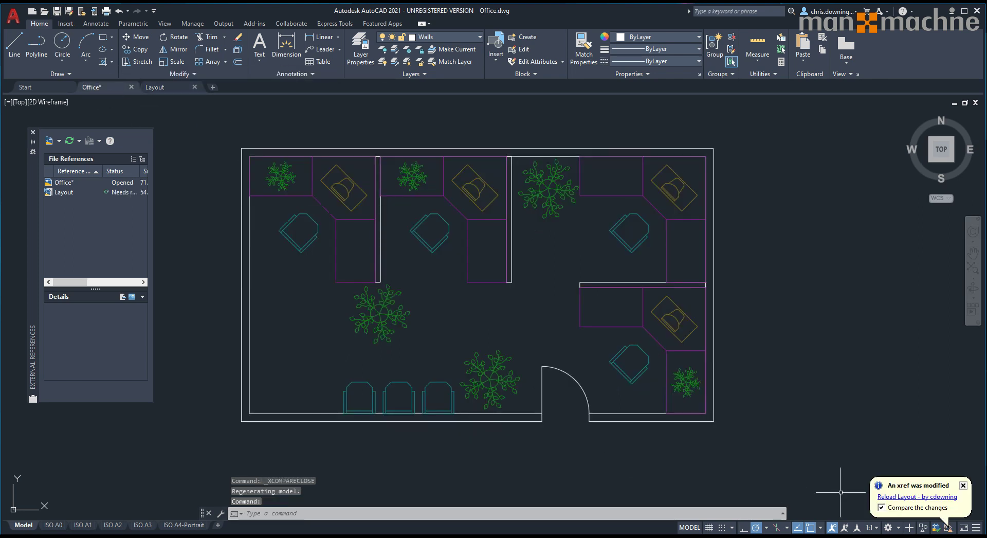
left_click(893, 497)
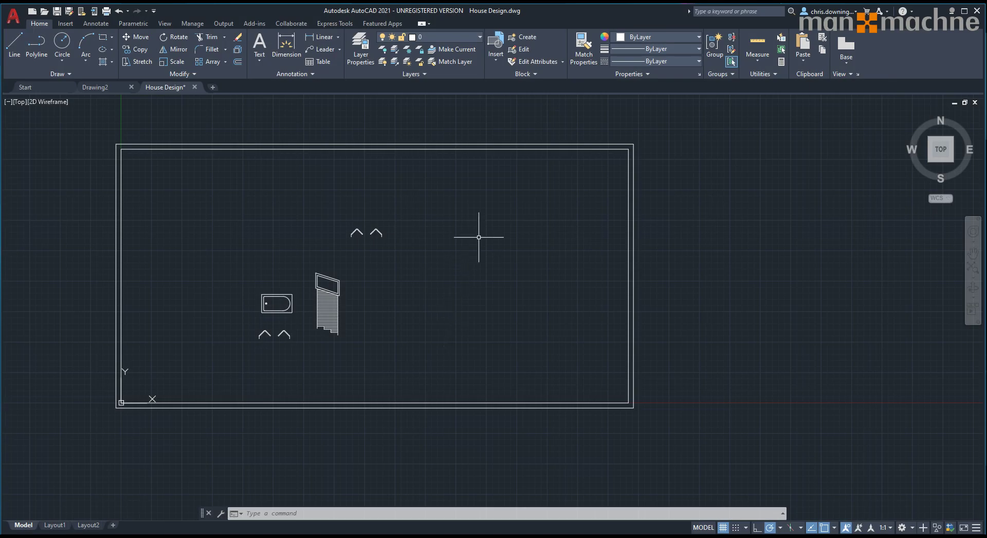
Step: Open the library blocks in the House Design drawing and switch to the list of current drawing blocks
left_click(525, 74)
left_click(497, 61)
left_click(521, 187)
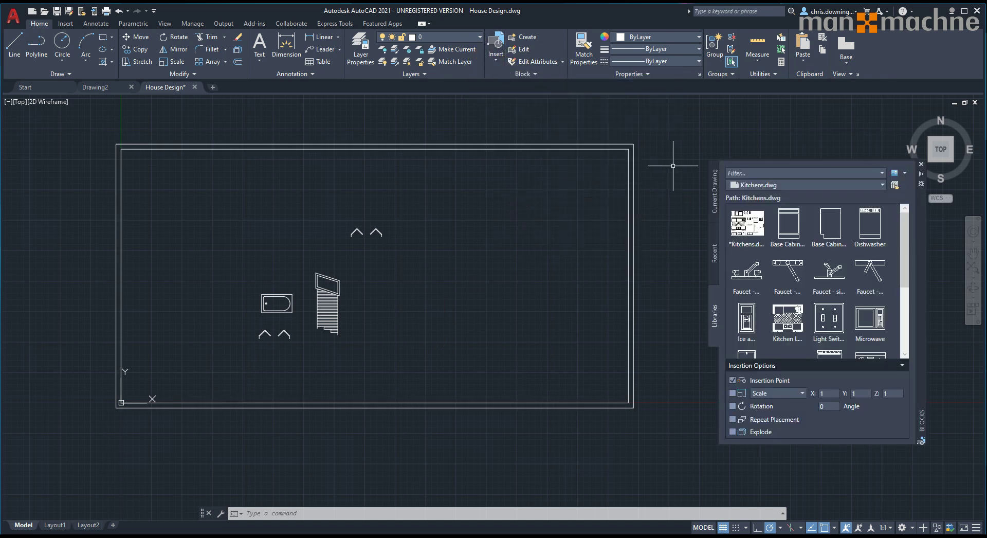
left_click(715, 190)
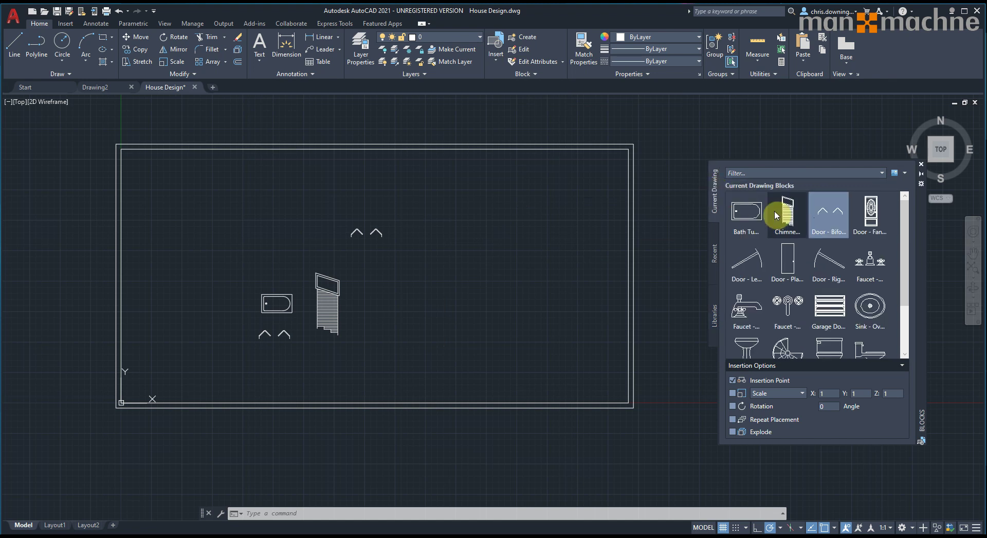
Step: Insert a Bath Tub block in the upper-right part of the house outline and a left-hand door block below it
left_click(746, 213)
left_click(460, 197)
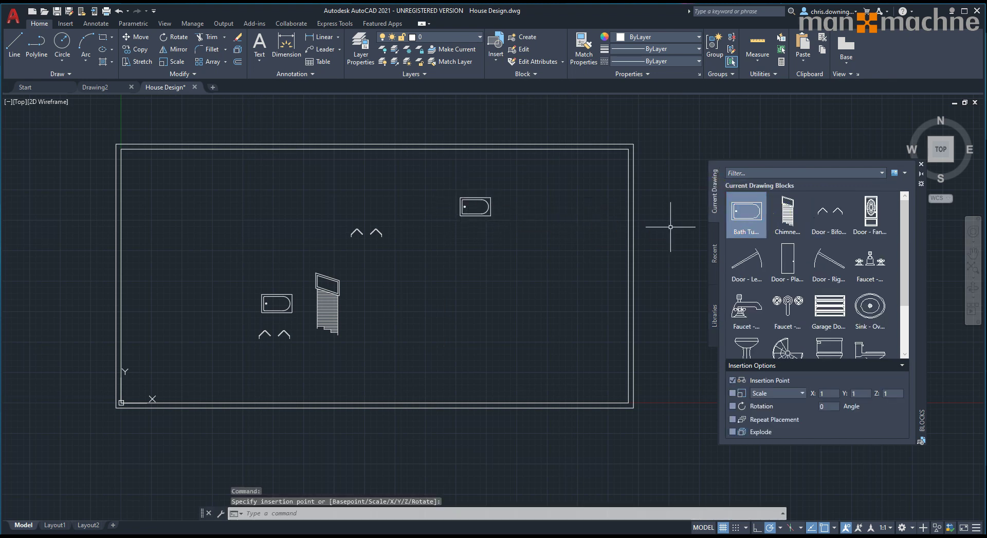
left_click(747, 260)
left_click(465, 278)
Step: Insert another Bath Tub block from the recent blocks near the upper middle of the plan, choosing to redefine the block
left_click(715, 253)
left_click(804, 214)
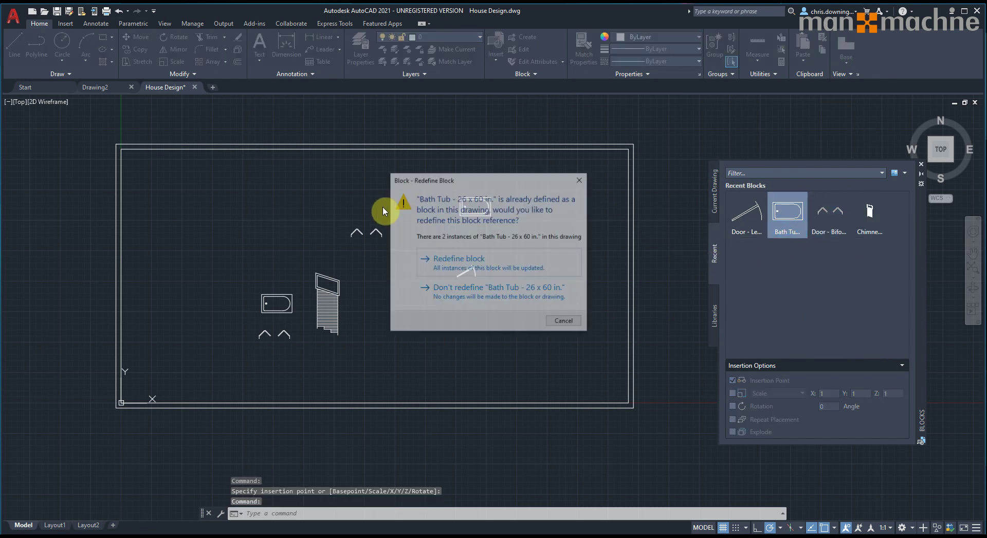
left_click(466, 251)
left_click(399, 185)
Step: Insert a Light Switch block and a Phone Jack block from the Kitchens.dwg library between the chimney and the door
left_click(714, 314)
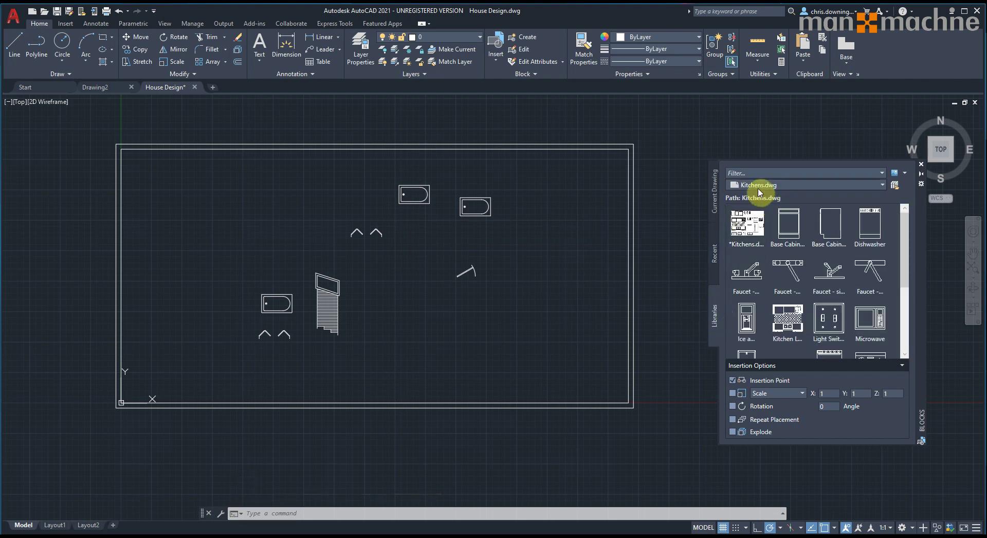
left_click(883, 186)
left_click(883, 187)
scroll(796, 283, "down", 1)
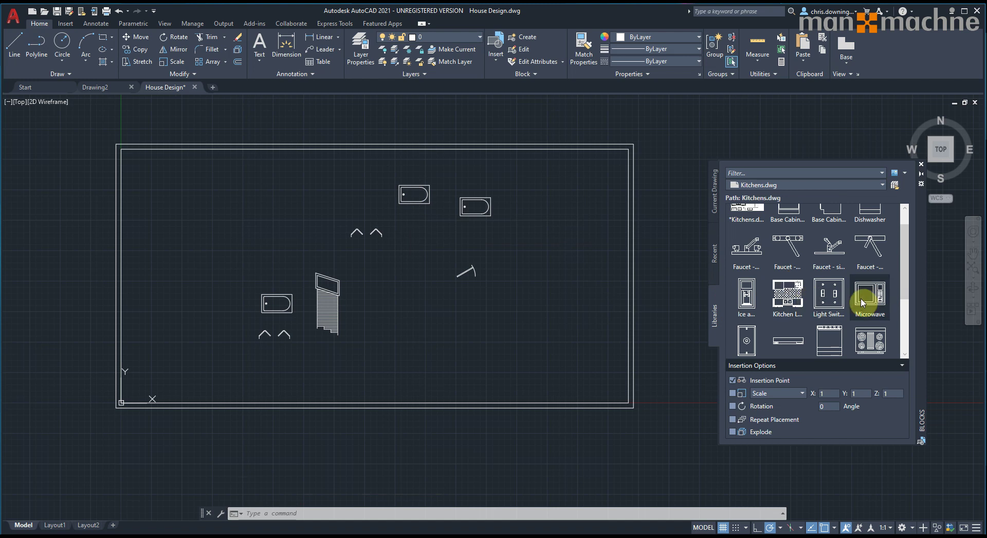
left_click(828, 293)
left_click(738, 338)
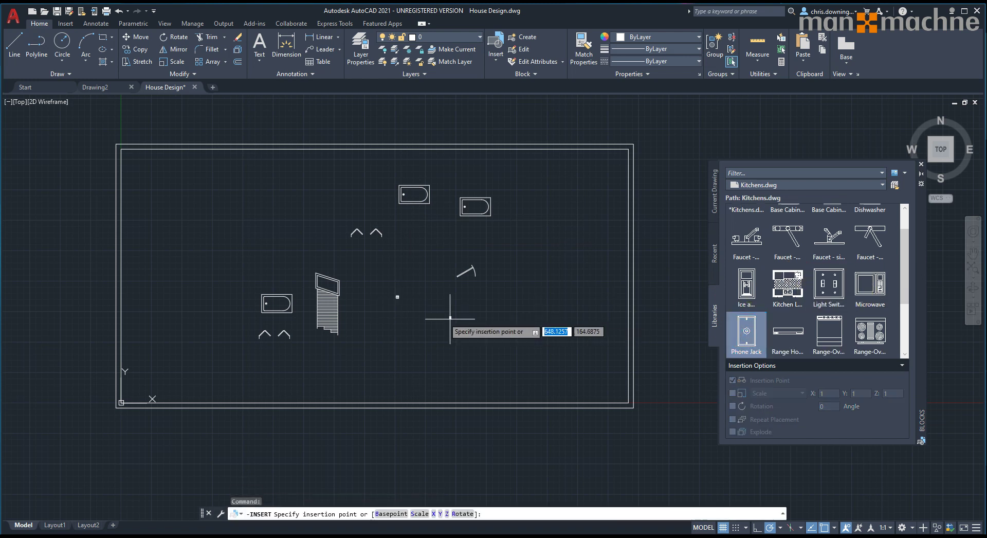
scroll(396, 291, "up", 5)
left_click(395, 306)
Step: Insert a Range-Oven block from the Kitchens.dwg library beside the Light Switch and Phone Jack blocks
left_click(829, 348)
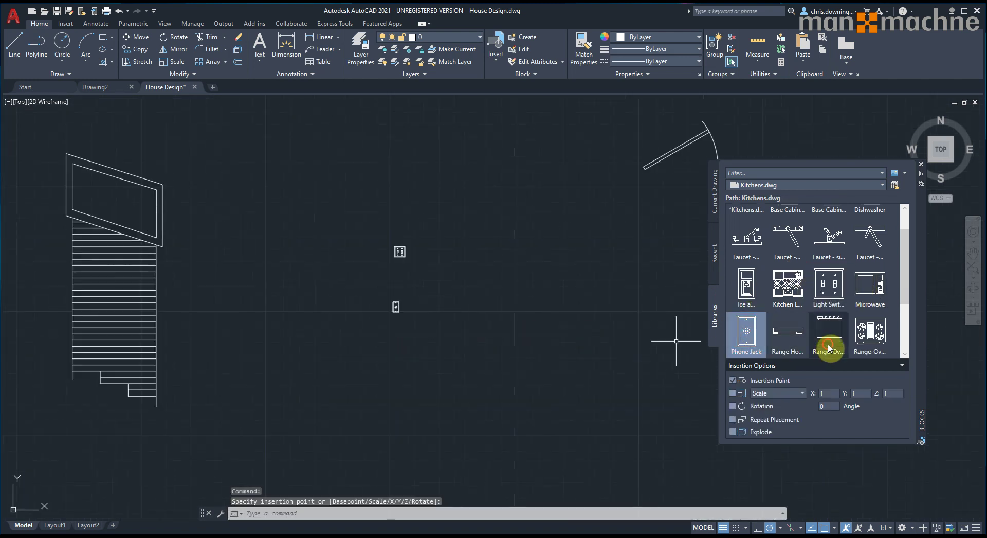
left_click(421, 288)
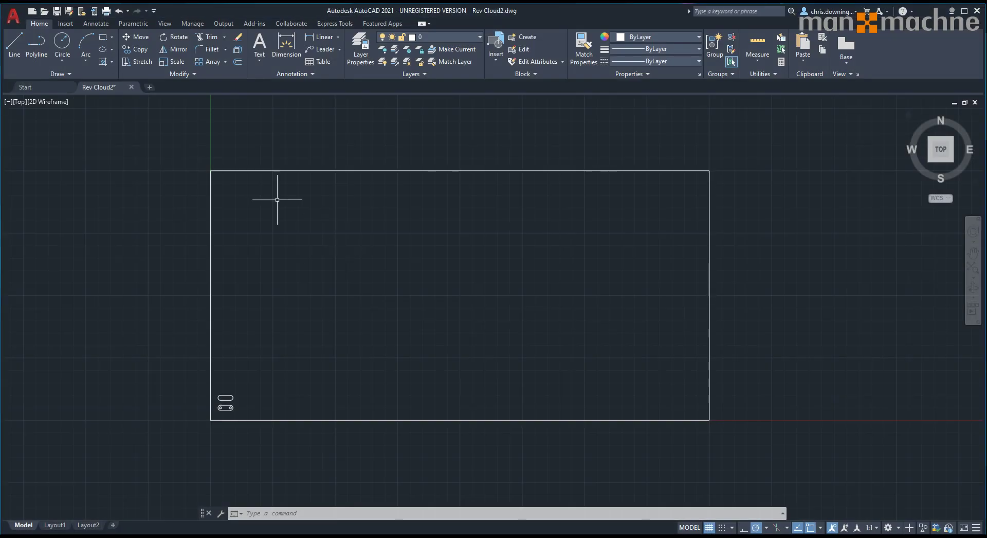
Step: Break the large rectangle in Rev Cloud2 with Break at Point, 200 along the upper edge from its upper-left corner
left_click(185, 74)
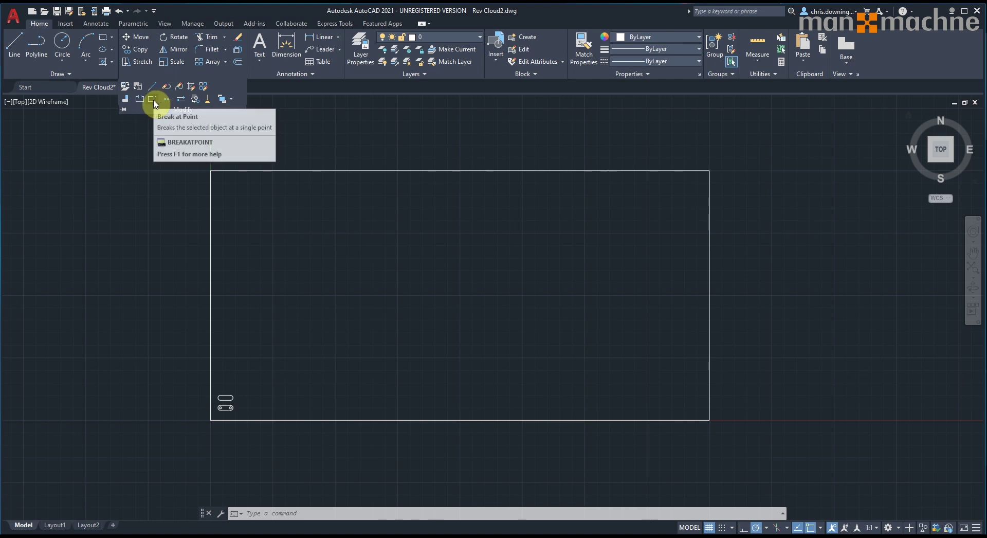
left_click(153, 99)
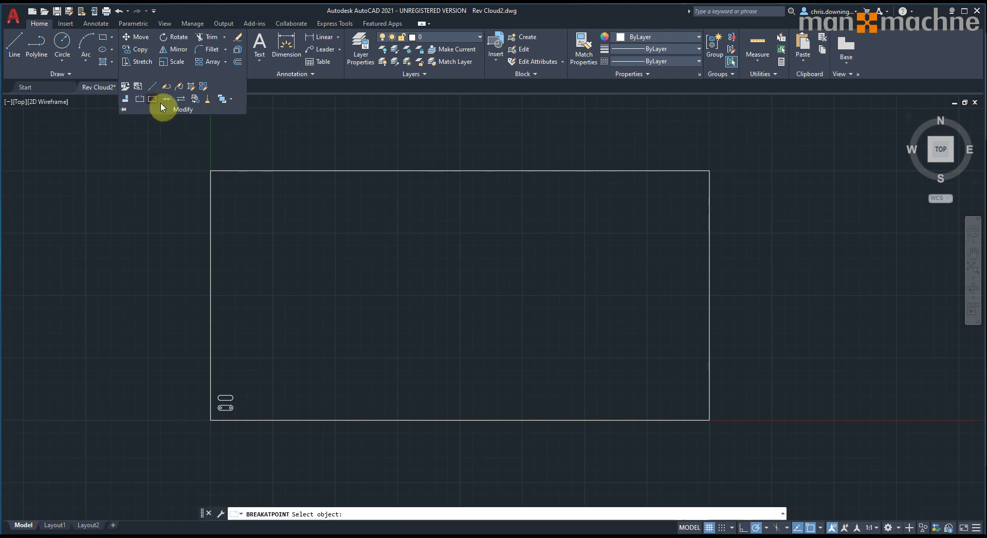
left_click(236, 172)
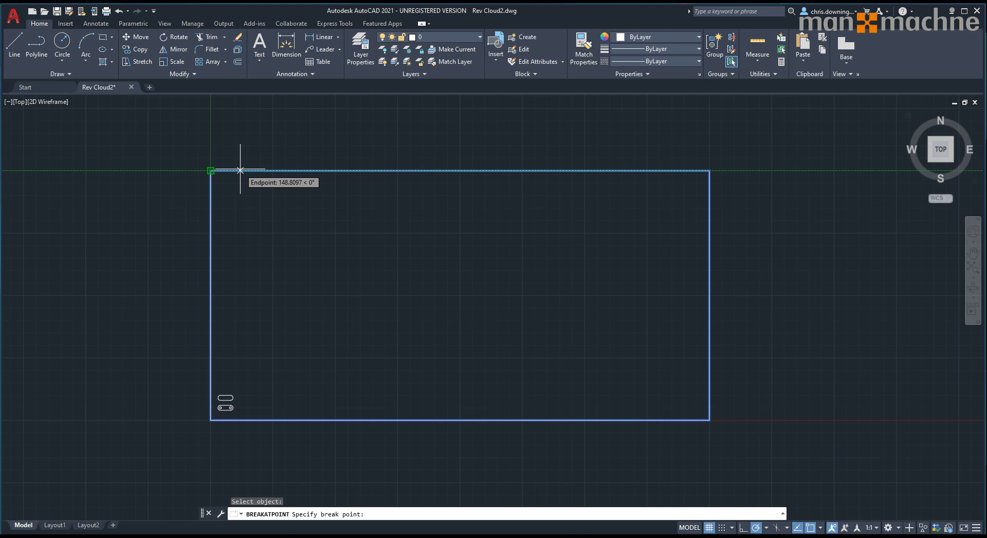
type("200")
key("Return")
left_click(240, 170)
scroll(241, 174, "up", 4)
scroll(204, 125, "up", 2)
middle_click_drag(267, 216, 396, 287)
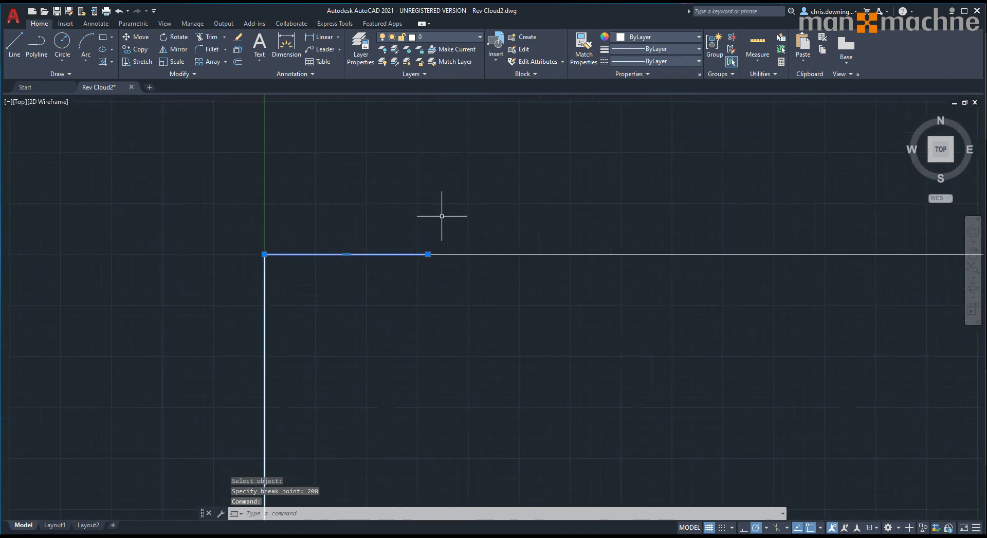
key("Escape")
Step: Break the remaining part of the upper edge with Break at Point, 200 beyond the first break
key("Return")
key("Escape")
left_click(180, 75)
left_click(157, 101)
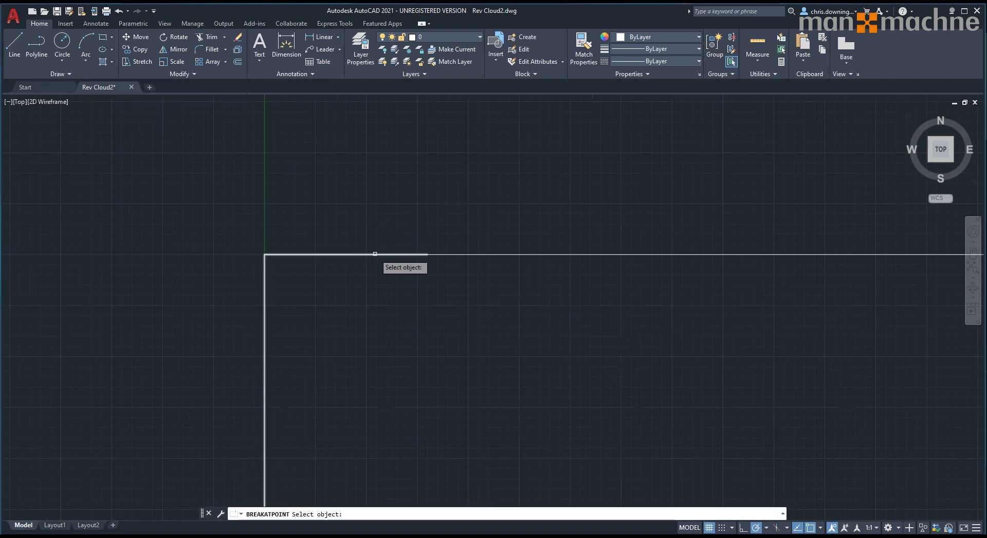
left_click(445, 254)
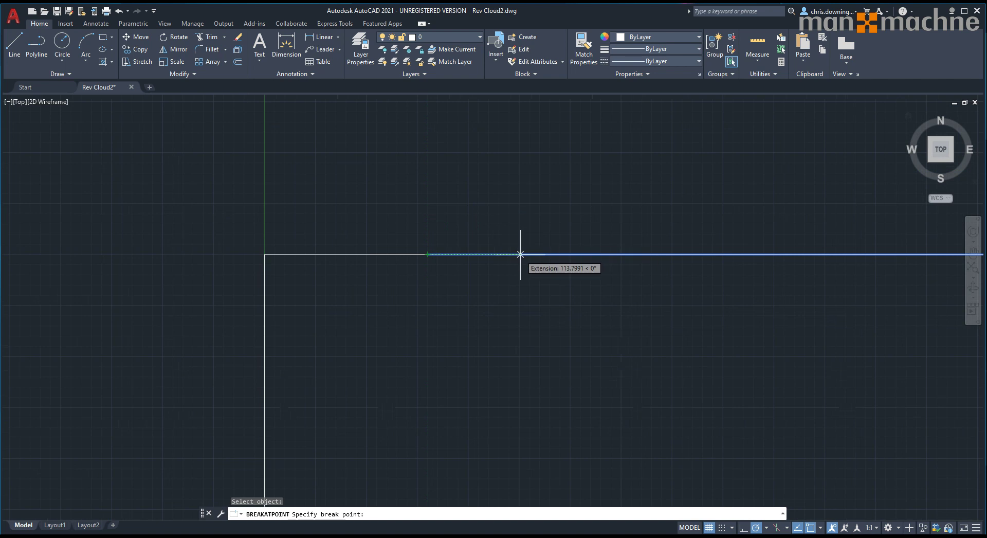
type("200")
key("Return")
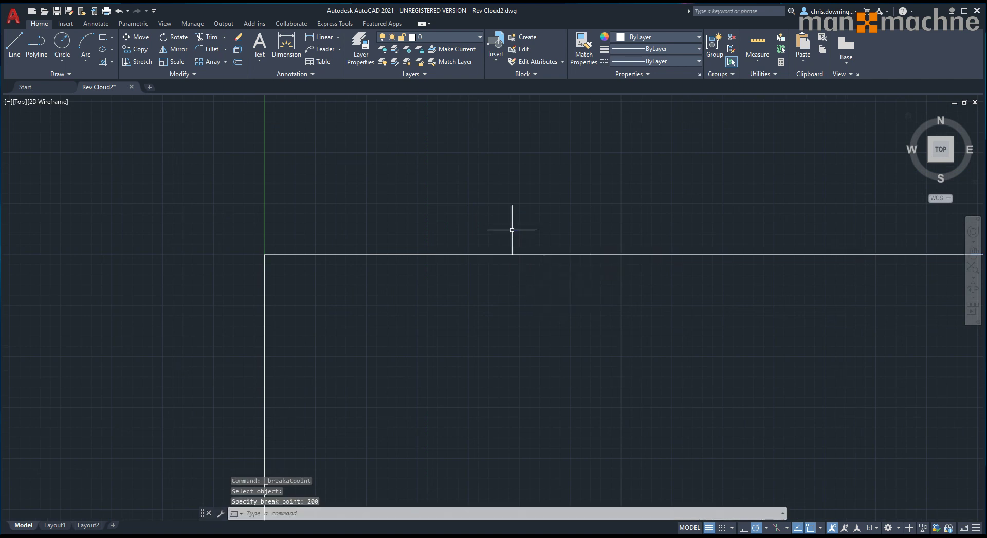
Step: Select the short segment between the two break points and examine its length in the properties
left_click_drag(511, 227, 499, 274)
middle_click_drag(667, 303, 600, 288)
key("ctrl+1")
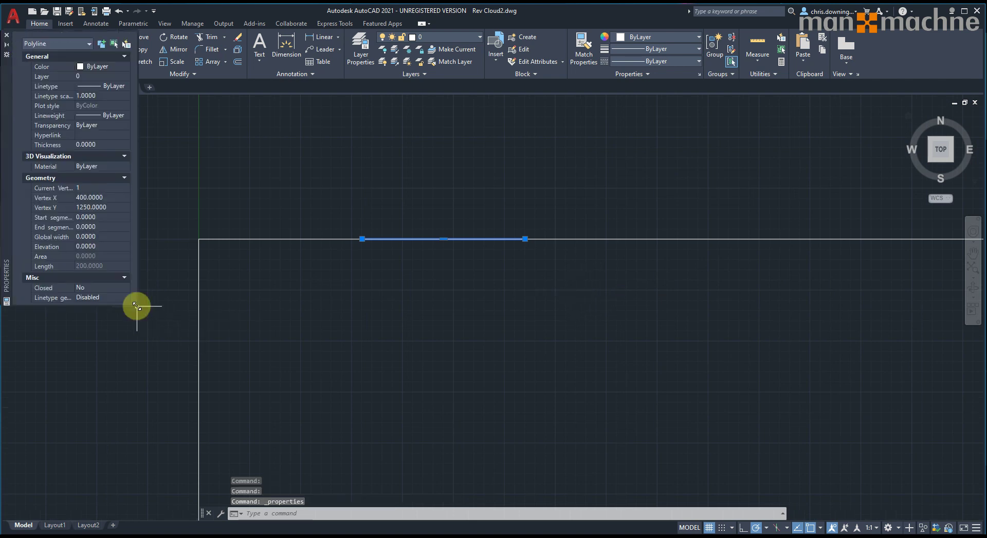
left_click_drag(137, 306, 172, 418)
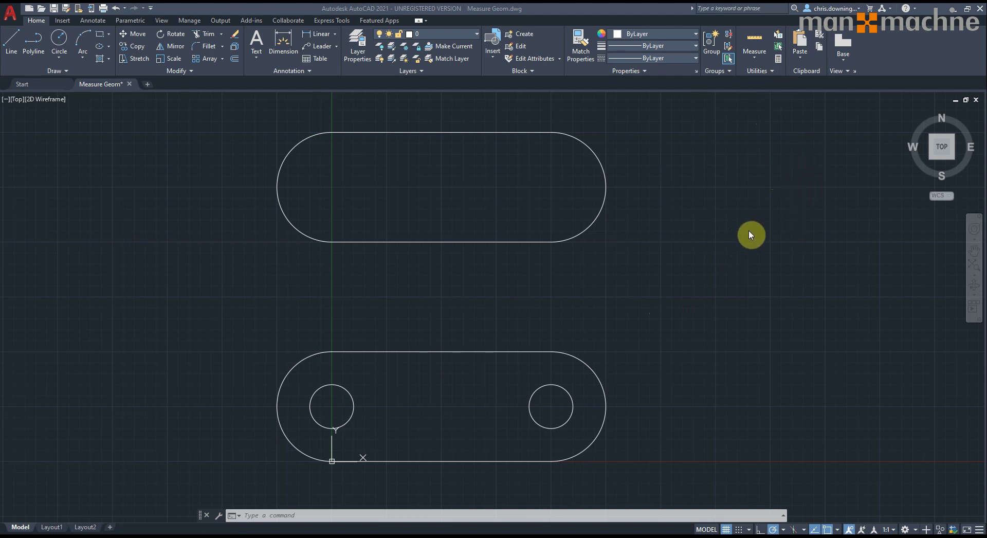
Step: Quick-measure the area and perimeter of the upper slot and of the lower slot's region around its holes in Measure Geom
left_click(755, 37)
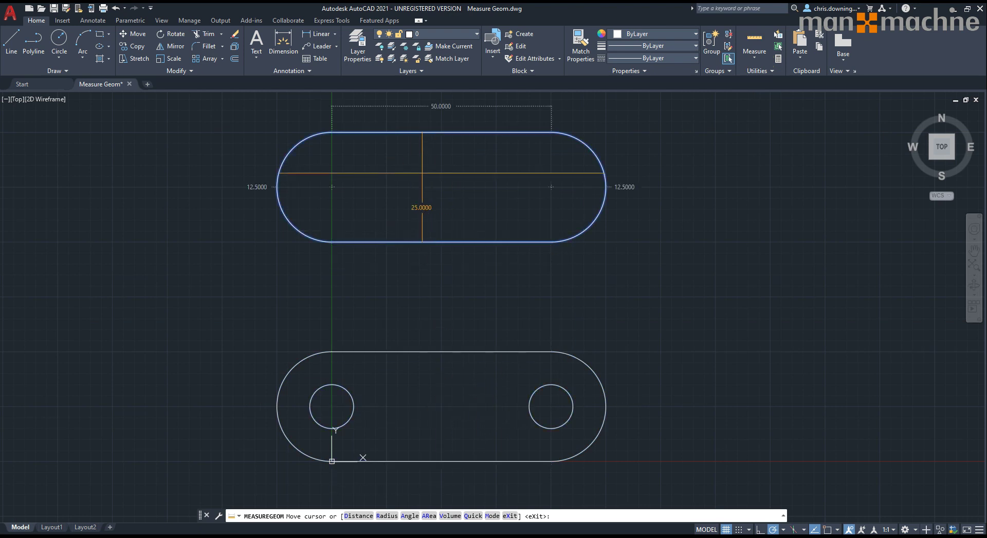
left_click(425, 171)
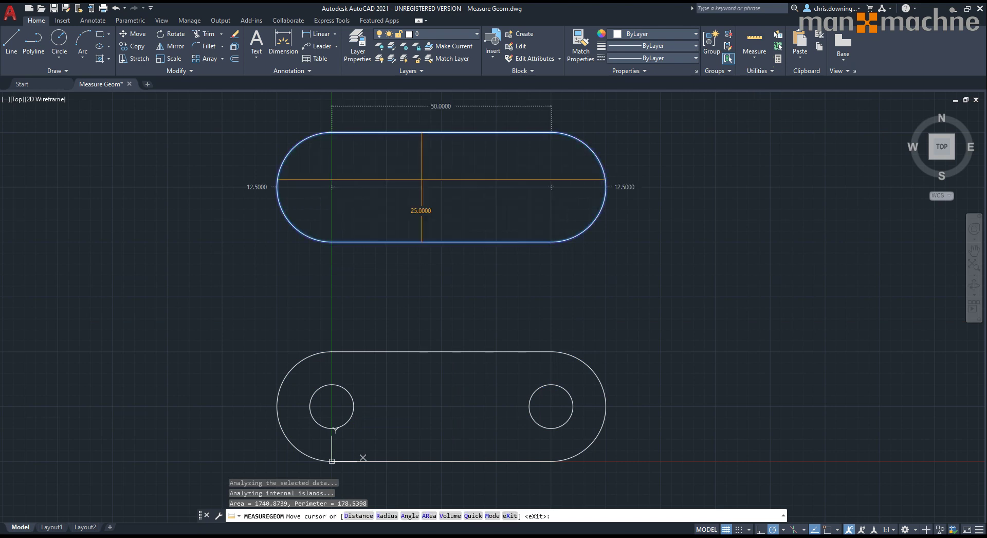
key("Return")
left_click(421, 375)
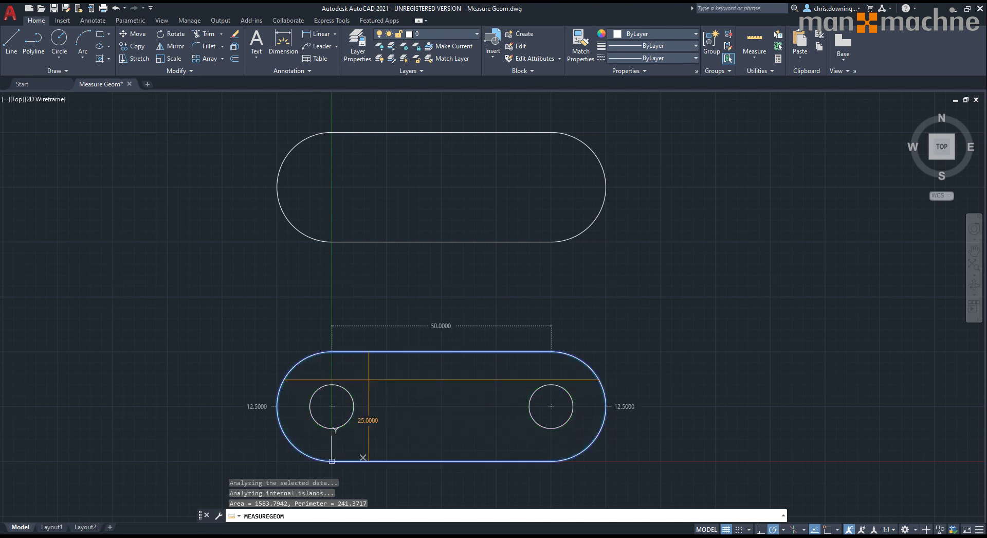
Step: Measure the area and perimeter of both circular holes, then measure the lower and upper slot regions again
left_click(340, 401)
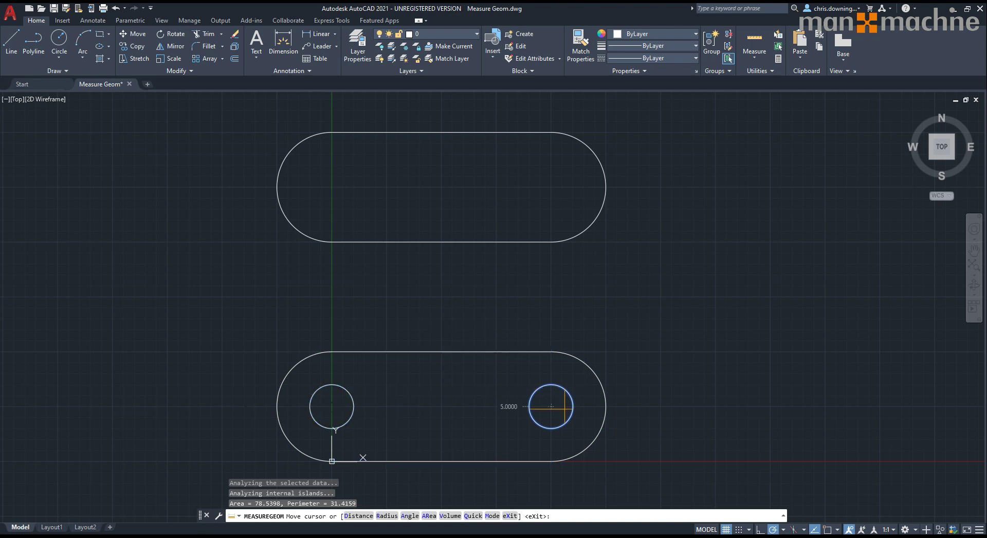
left_click(558, 406)
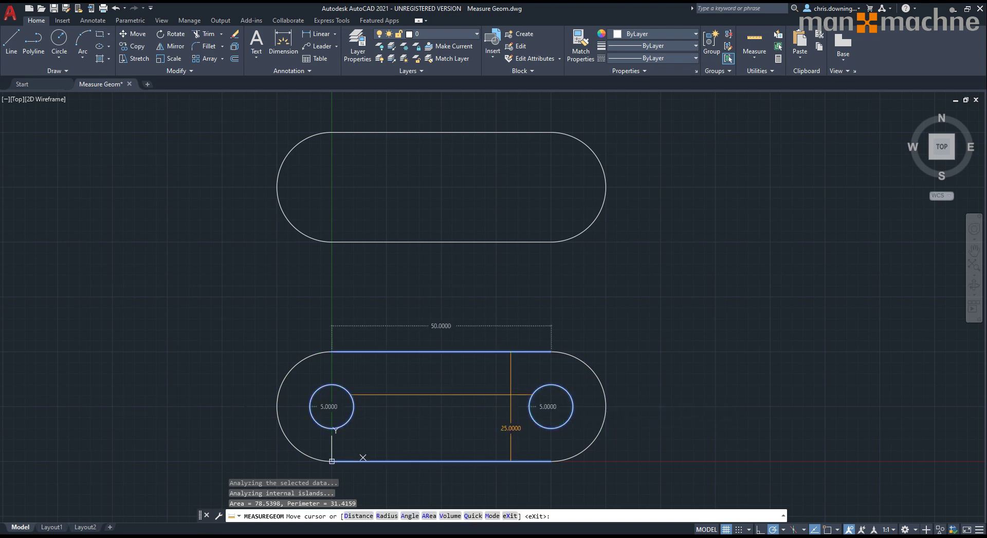
left_click(493, 383)
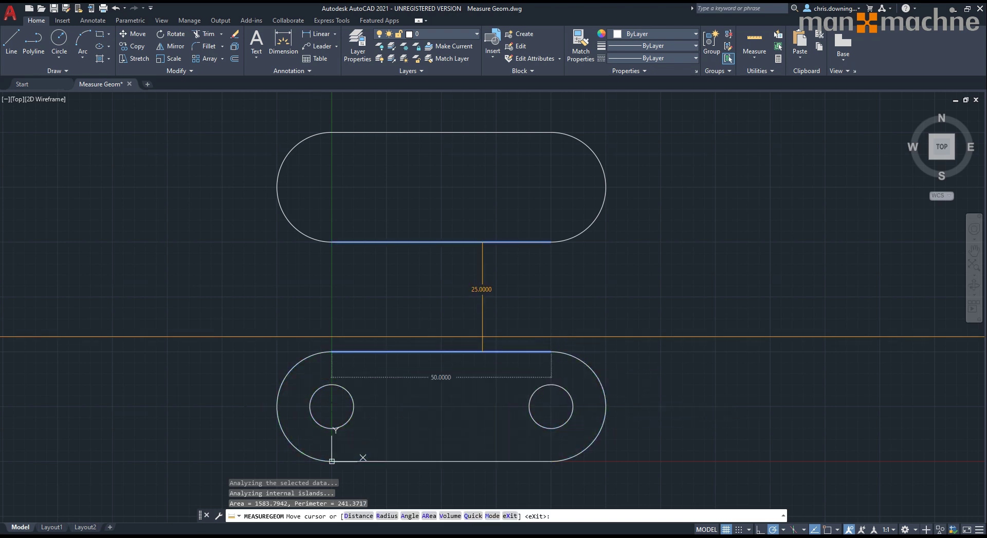
left_click(467, 198)
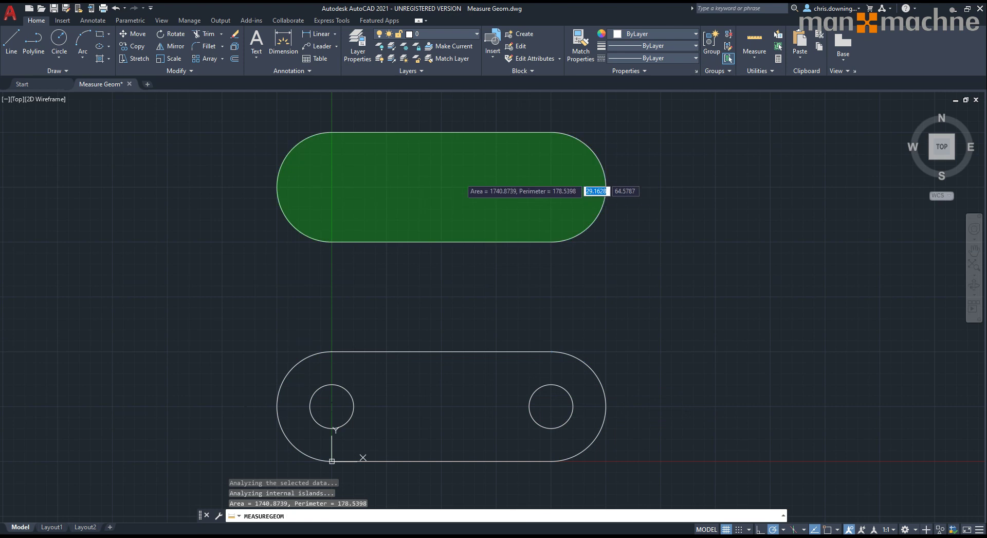
left_click(425, 377)
left_click(425, 378)
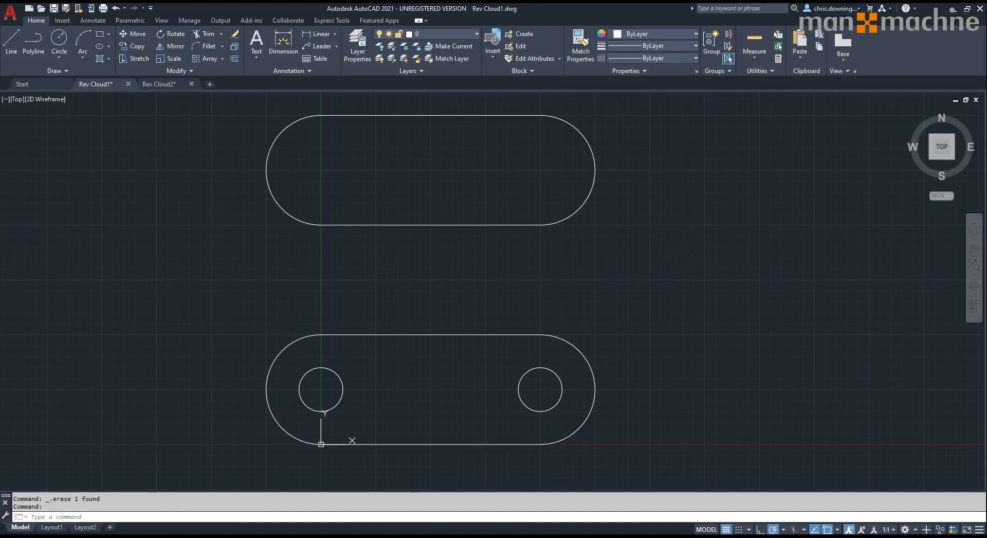
Step: Draw a rectangular revision cloud around the left end of the lower slot in Rev Cloud1
left_click(93, 21)
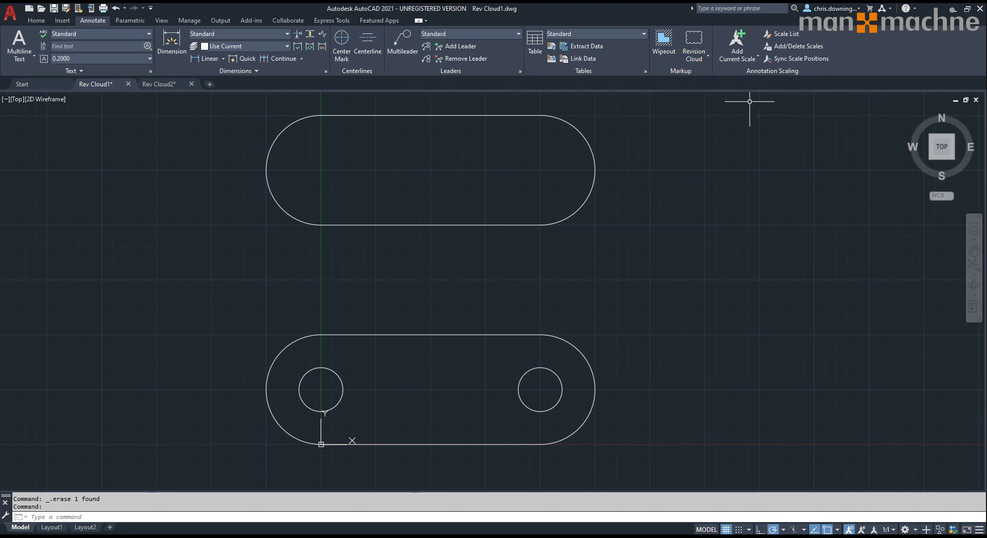
left_click(694, 39)
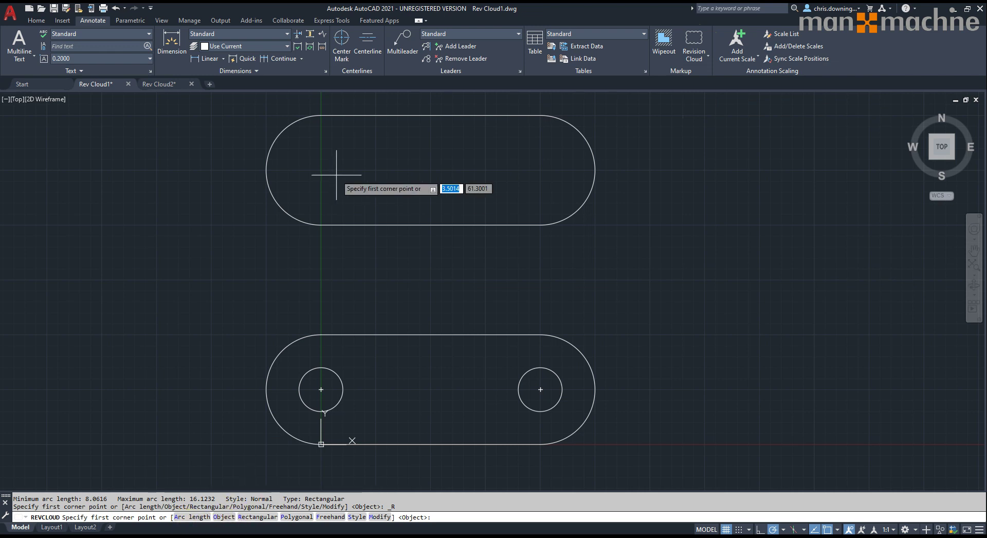
left_click(230, 306)
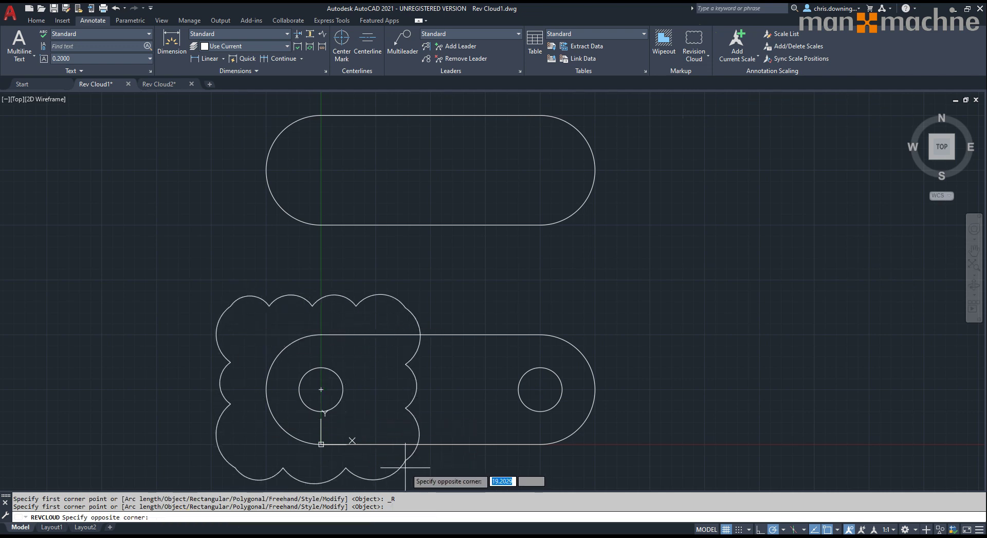
left_click(413, 461)
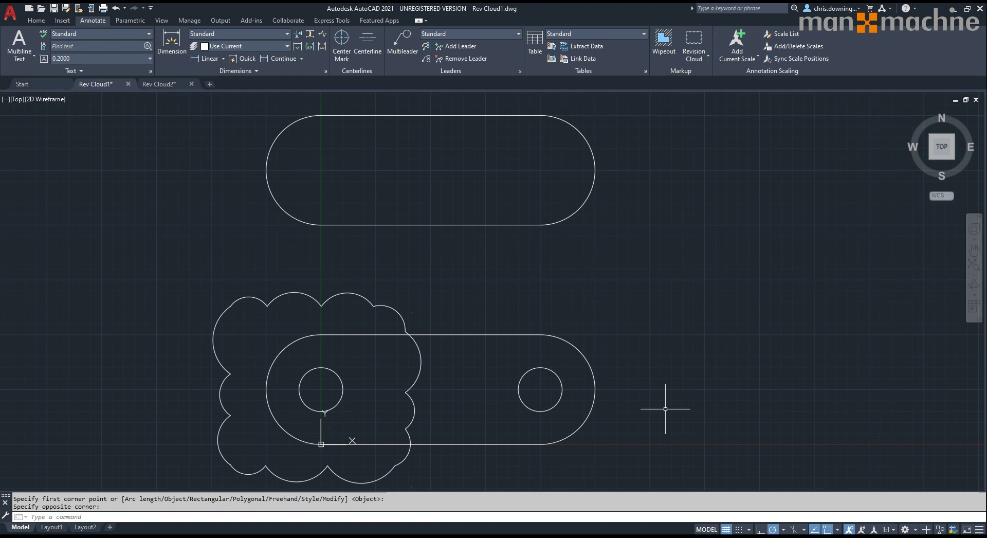
Step: Set the arc length of the revision cloud around the slot's left end to 10, then close its properties
left_click(356, 479)
double_click(354, 478)
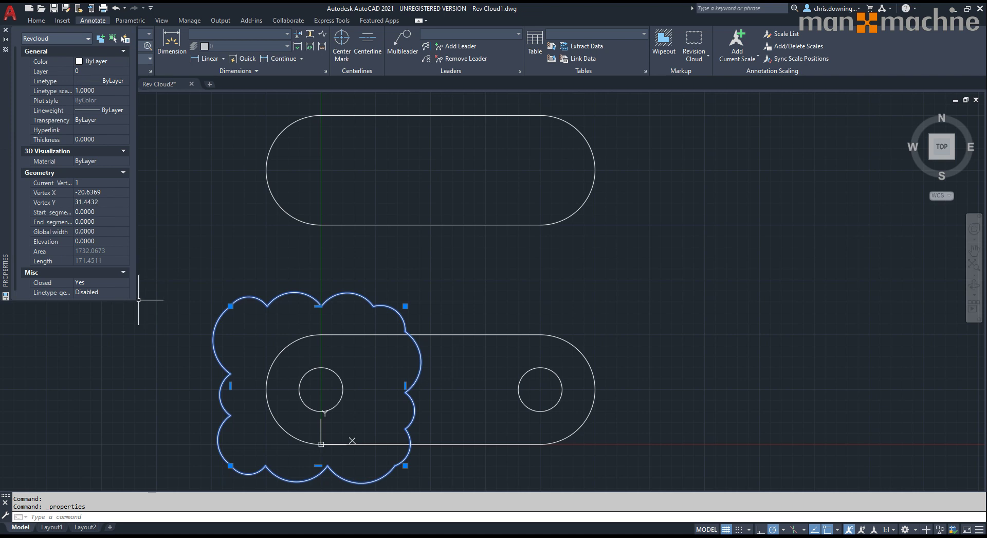
left_click_drag(138, 299, 155, 419)
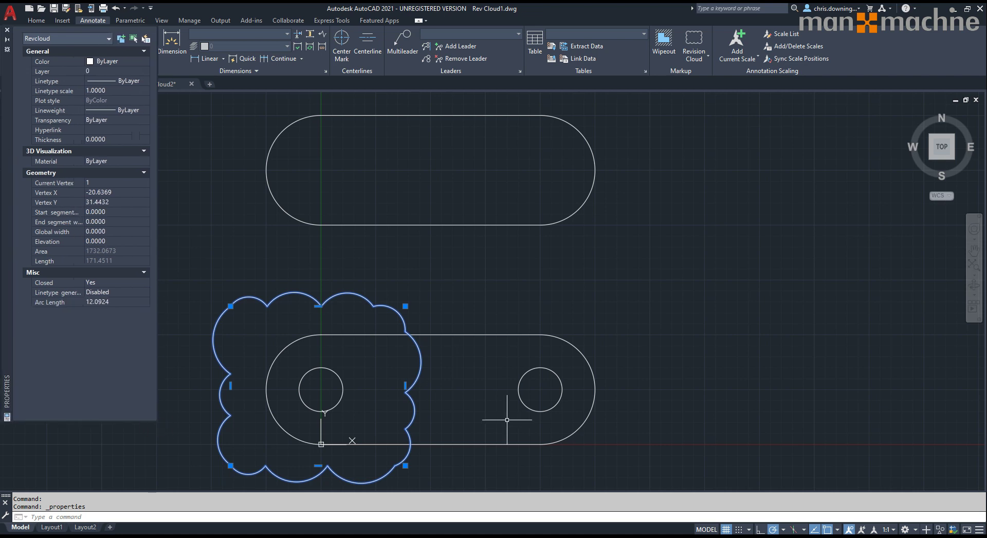
left_click(112, 303)
type("10")
key("Return")
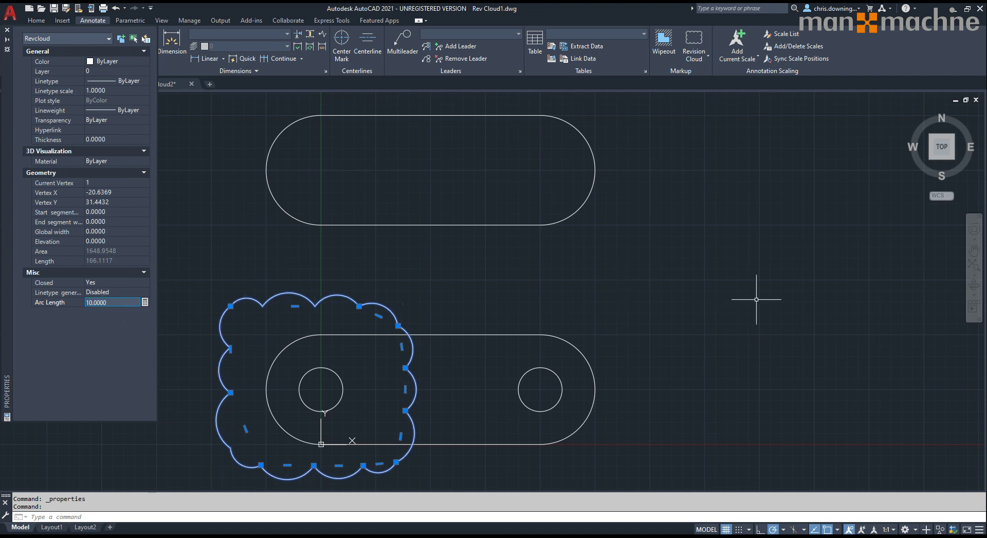
key("Escape")
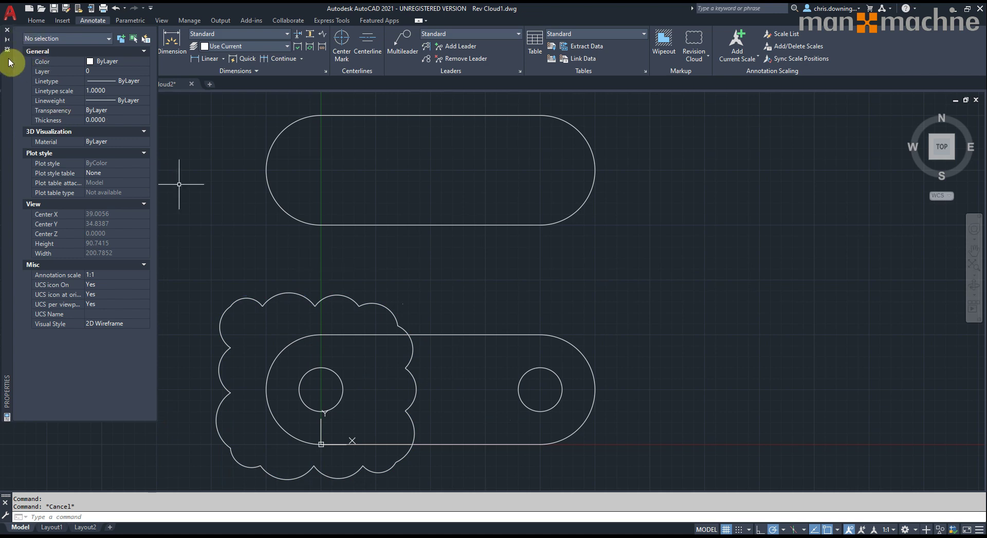
left_click_drag(9, 63, 27, 114)
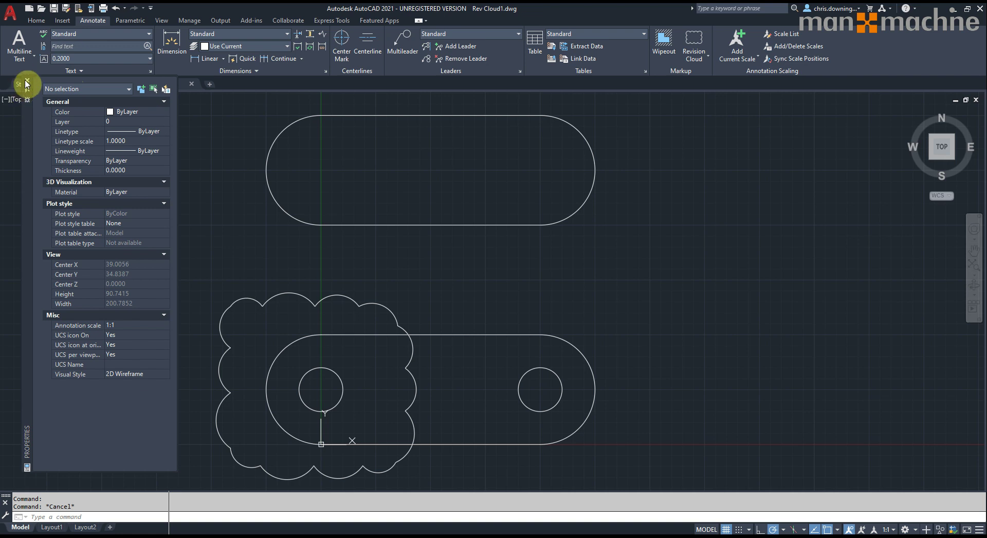
left_click(27, 83)
Step: Switch to the Rev Cloud2 drawing and draw a rectangular revision cloud around the large rectangle's lower edge and small slots
left_click(154, 84)
middle_click_drag(476, 298, 468, 305)
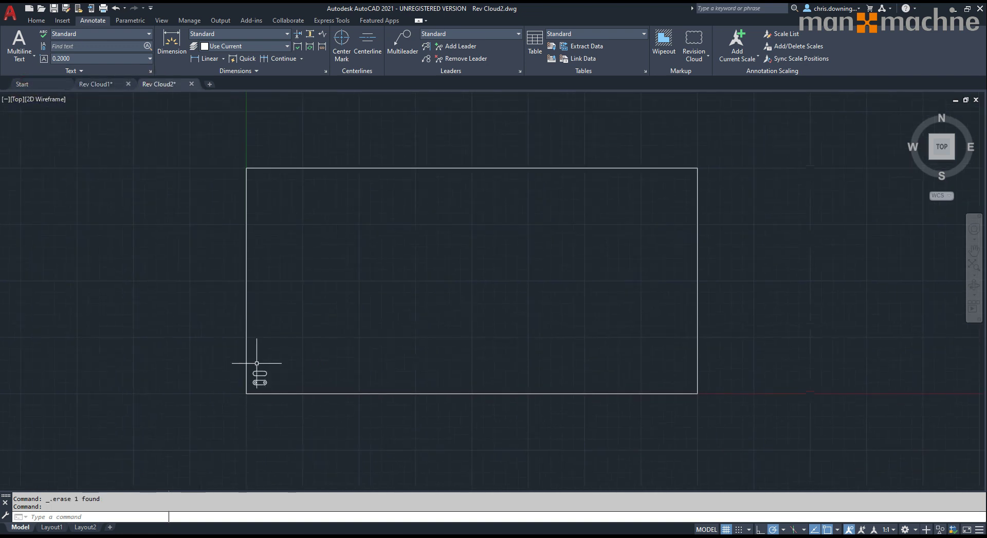
left_click(694, 39)
left_click(231, 350)
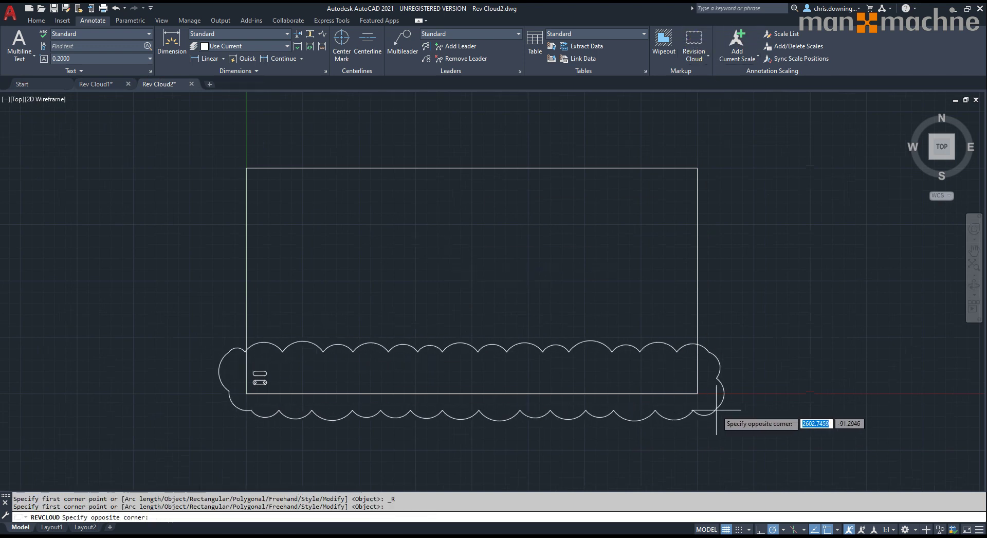
left_click(719, 415)
Step: Set the arc length of the revision cloud around the large rectangle's lower edge to 150
key("ctrl+1")
left_click(385, 347)
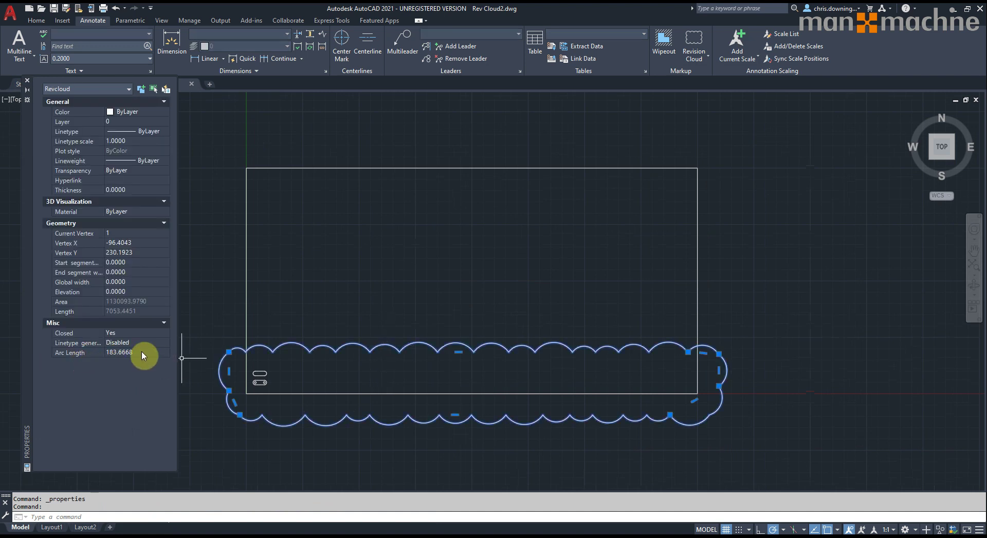
left_click(140, 353)
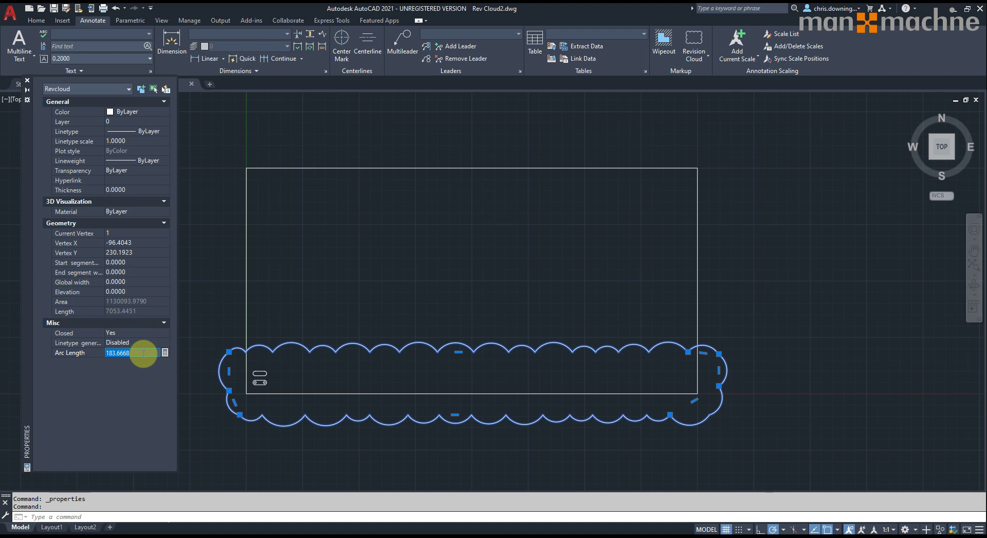
type("150")
key("Return")
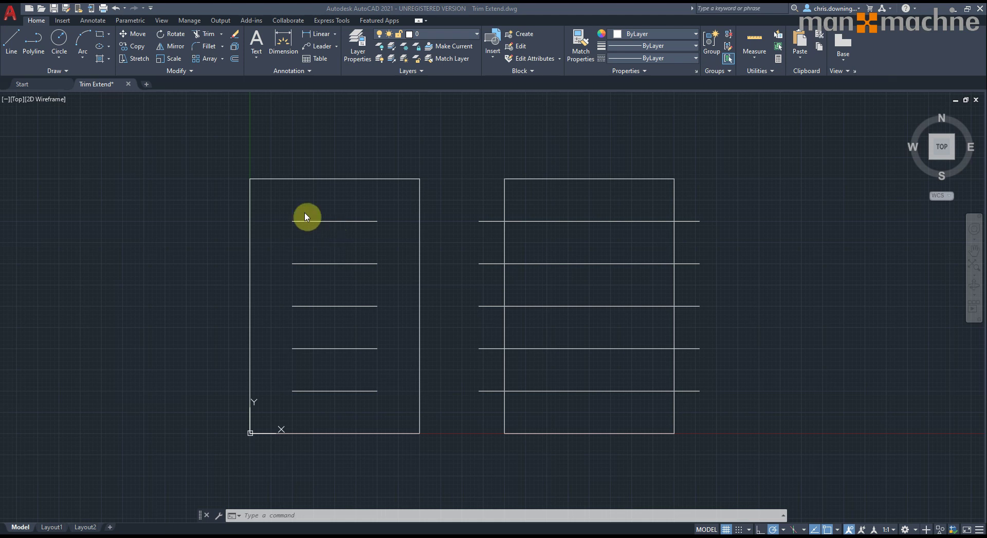
Step: Trim the left overhanging ends of all five horizontal lines back to the right-hand rectangle's left edge
left_click(223, 34)
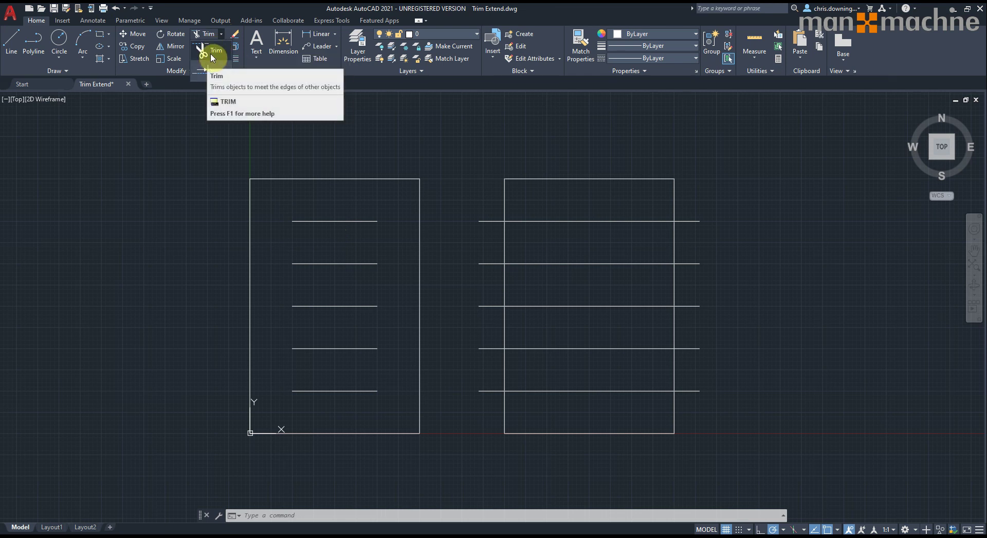
left_click(212, 55)
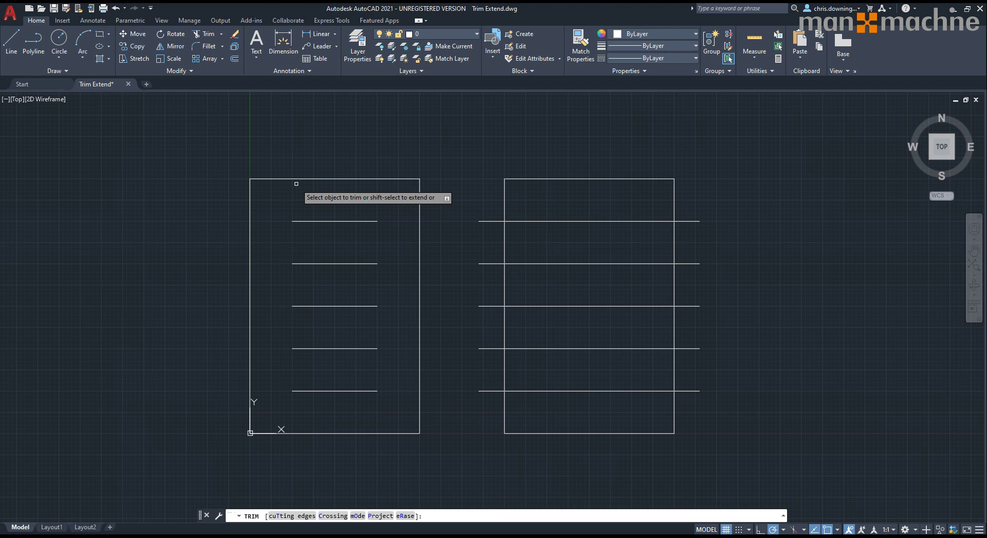
left_click(486, 221)
left_click(483, 264)
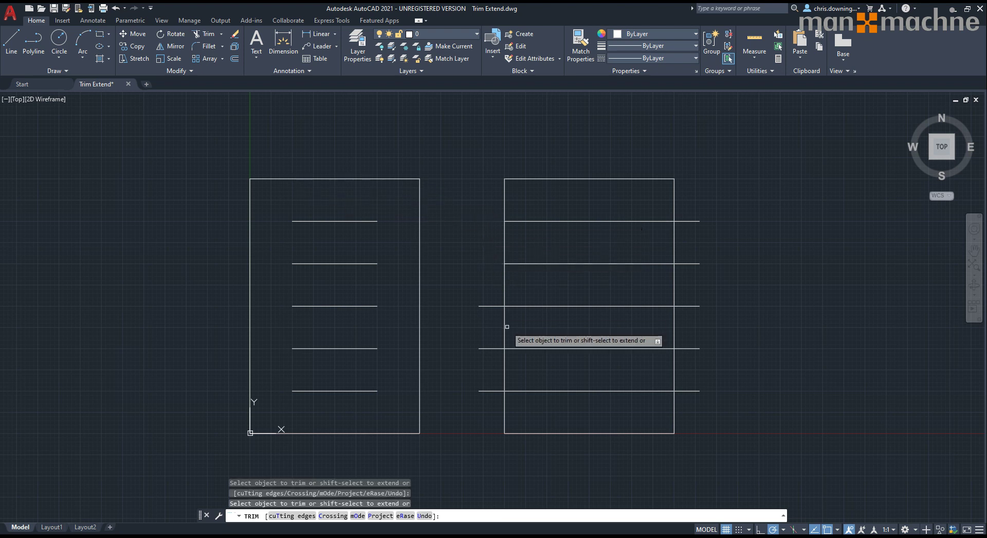
left_click(498, 307)
left_click(488, 349)
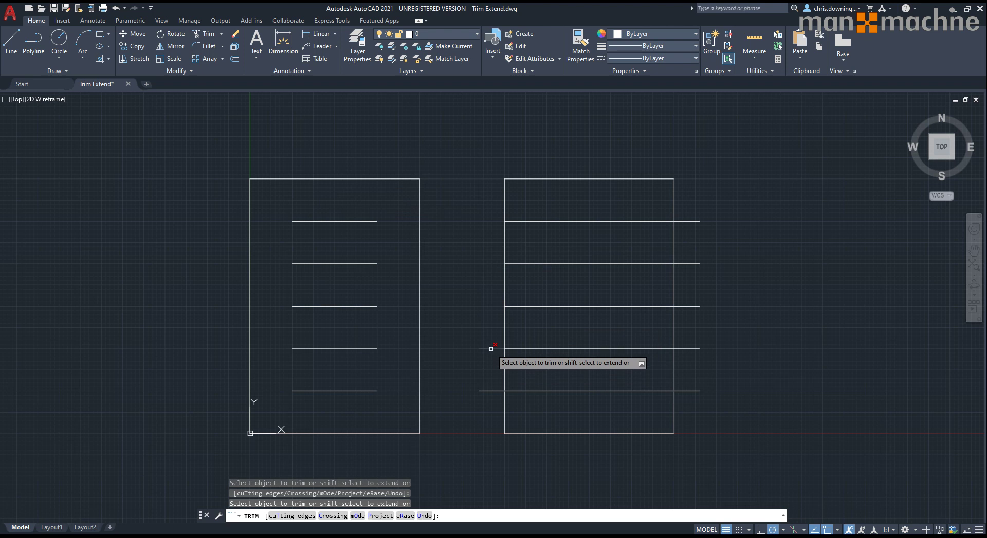
left_click(490, 391)
Step: Using Trim, remove the top and bottom horizontal lines at the right-hand rectangle and the top short line inside the left-hand rectangle
left_click(696, 392)
left_click(625, 391)
left_click(371, 221)
left_click(695, 221)
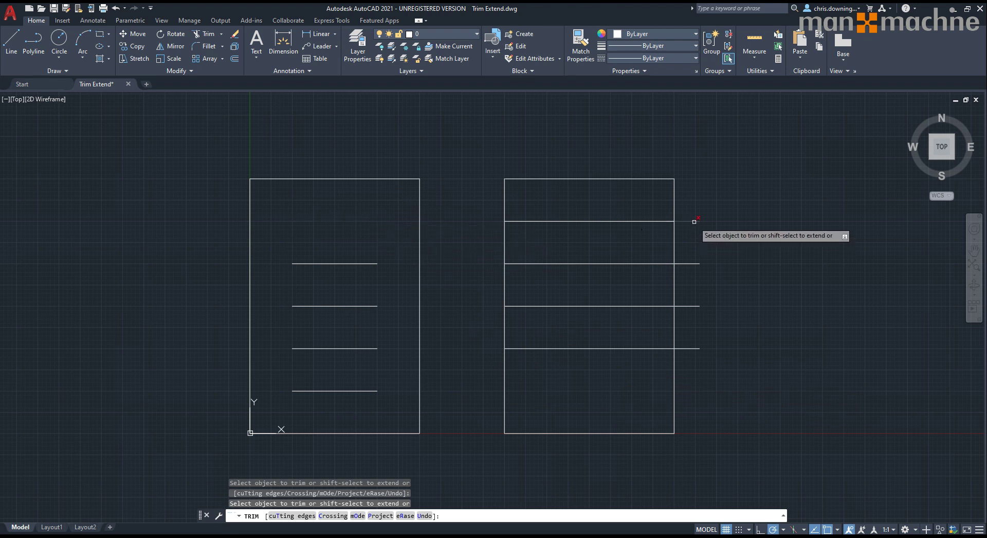
left_click(607, 220)
Step: Trim the right overhanging ends of the three remaining lines to the right-hand rectangle's right edge and finish trimming
left_click(692, 263)
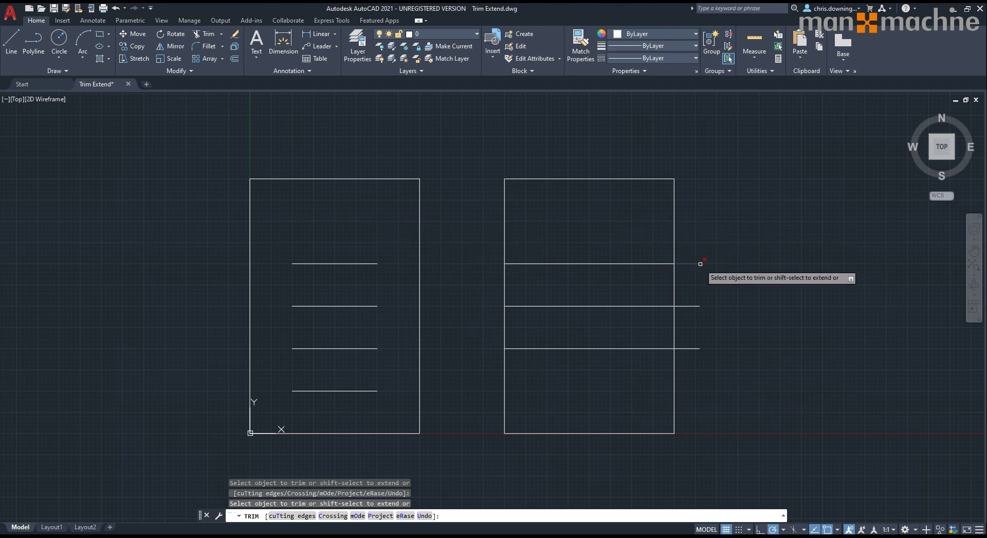
left_click(689, 307)
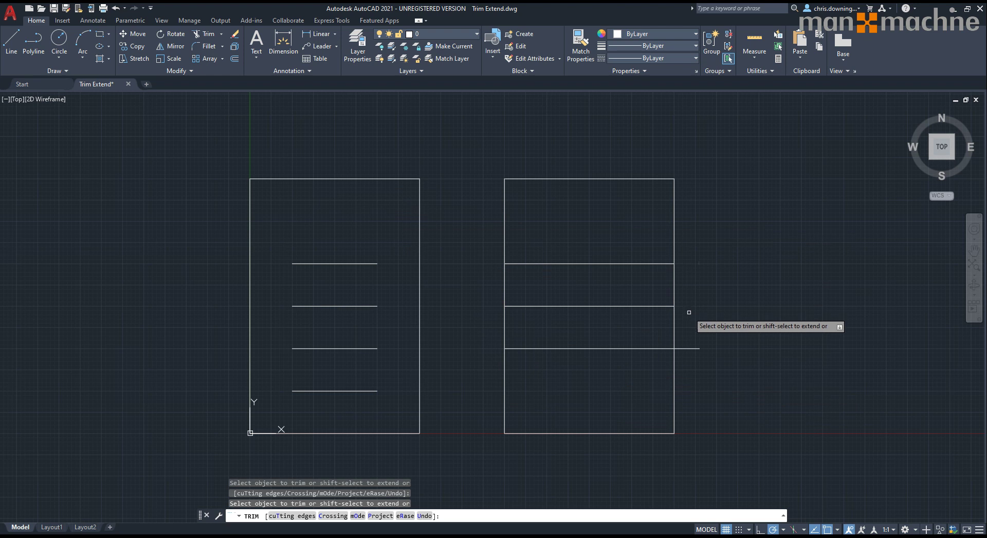
left_click(693, 349)
left_click(687, 346)
key("Return")
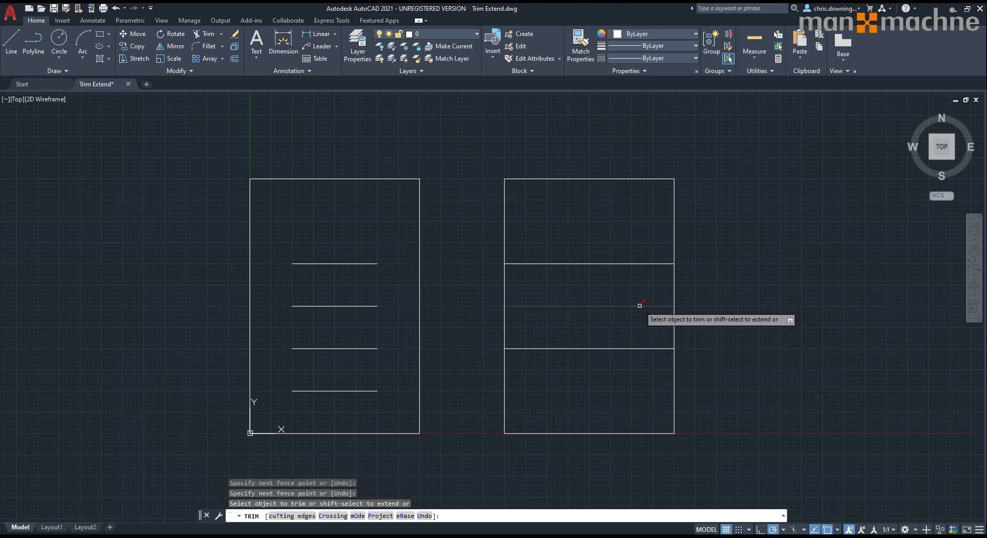
key("Escape")
middle_click_drag(762, 335, 782, 322)
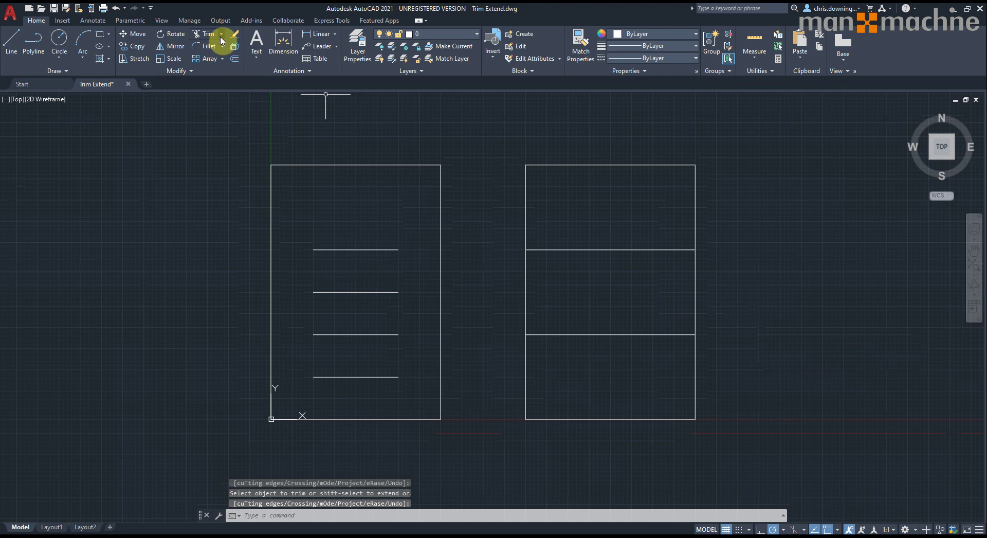
Step: Extend all four short lines to the left-hand rectangle's left edge, and the top and bottom ones also to its right edge
left_click(221, 35)
left_click(220, 71)
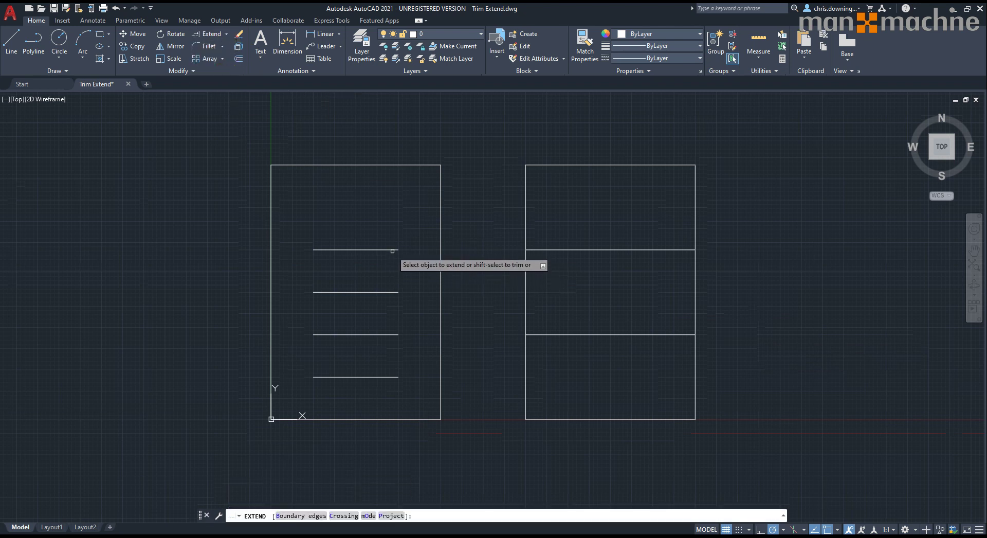
left_click(393, 250)
left_click(322, 250)
left_click(314, 291)
left_click(315, 335)
left_click(402, 376)
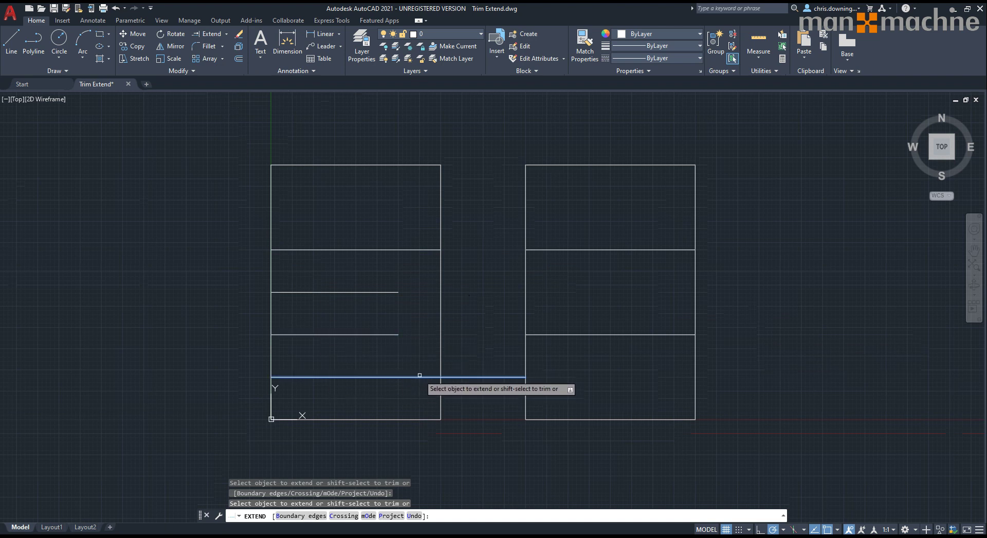
Step: Extend the bottom line across the gap to the right-hand rectangle's far edge, and the two middle lines to the left-hand rectangle's right edge
left_click_drag(427, 378, 424, 368)
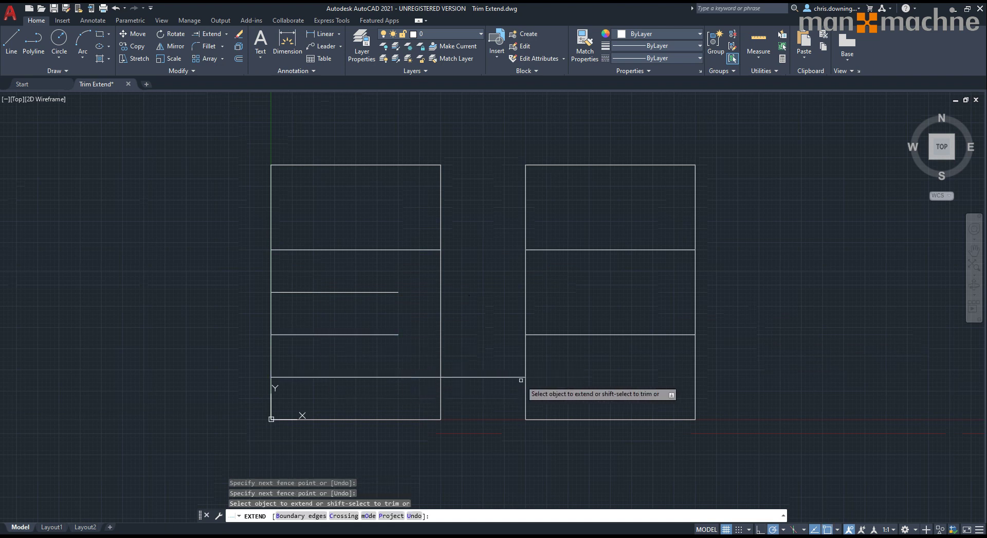
left_click(521, 378)
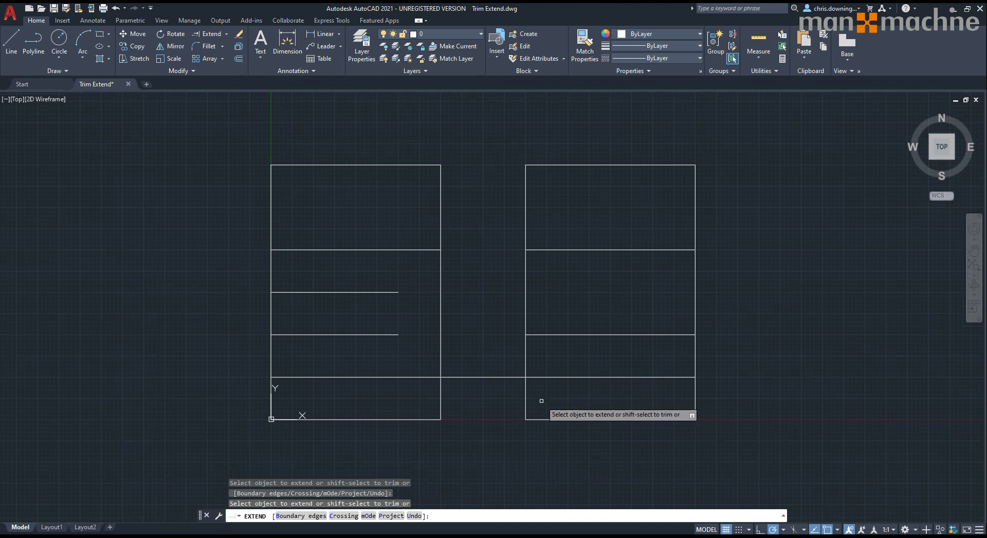
left_click(412, 331)
left_click(386, 337)
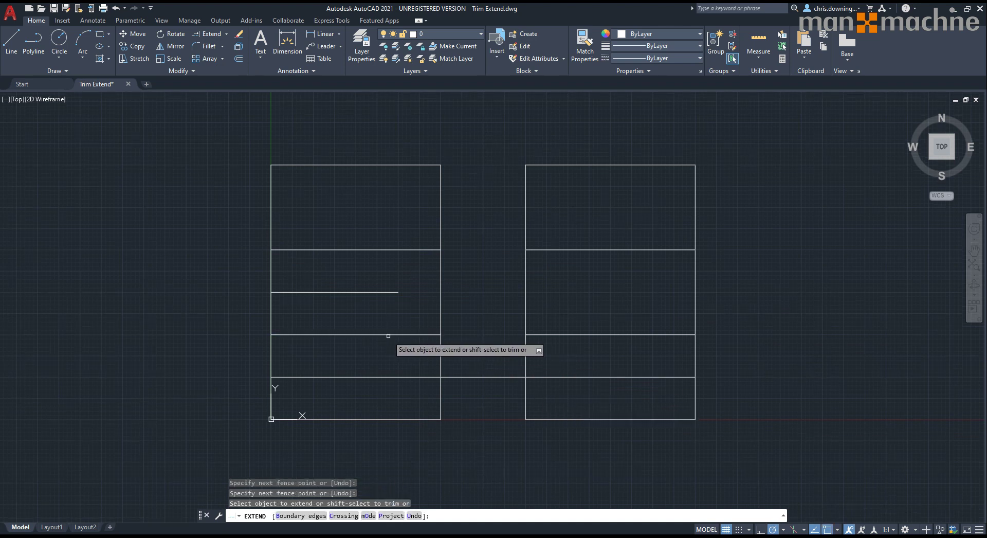
left_click(392, 294)
left_click(375, 256)
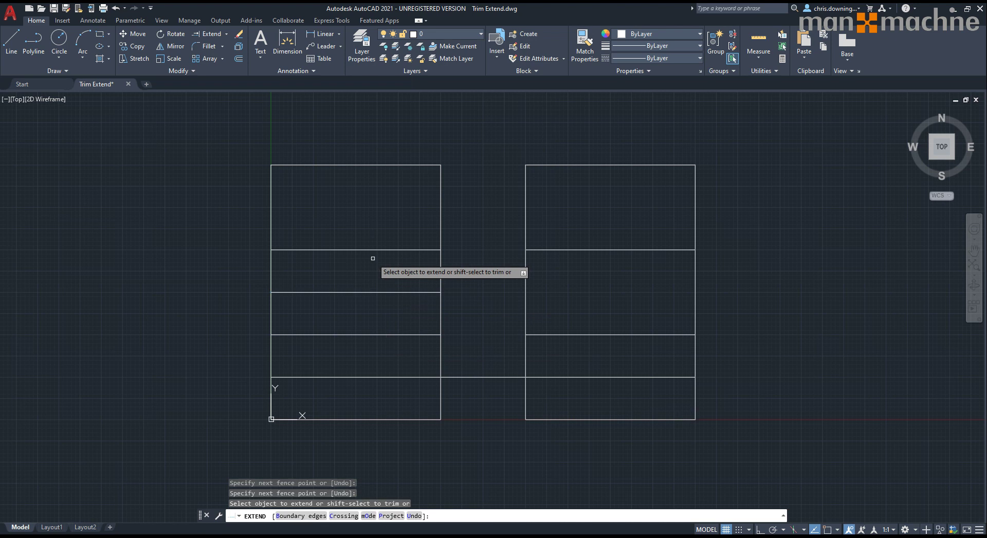
Step: Extend the three upper lines from the left-hand rectangle across the gap to the right-hand rectangle and finish extending
left_click(418, 335)
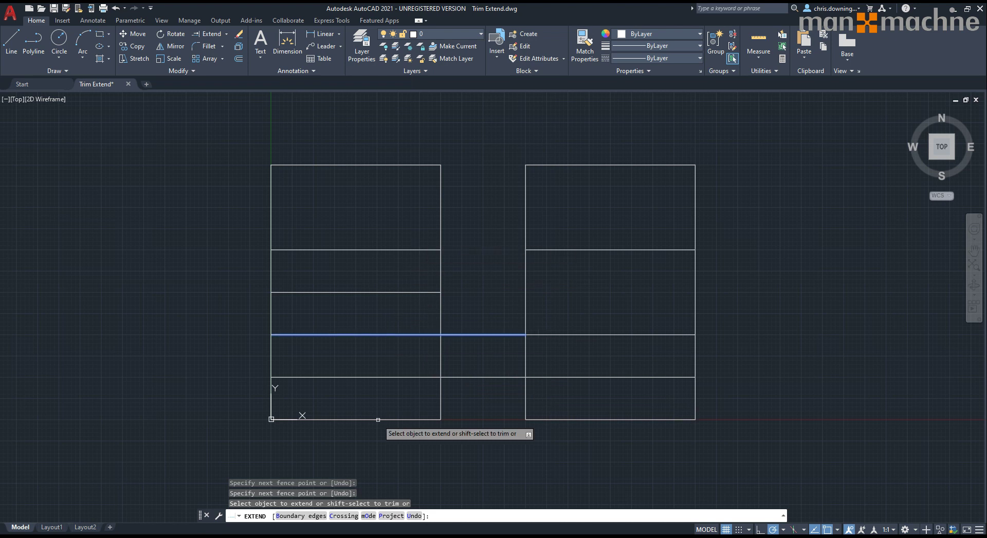
left_click_drag(429, 225, 426, 310)
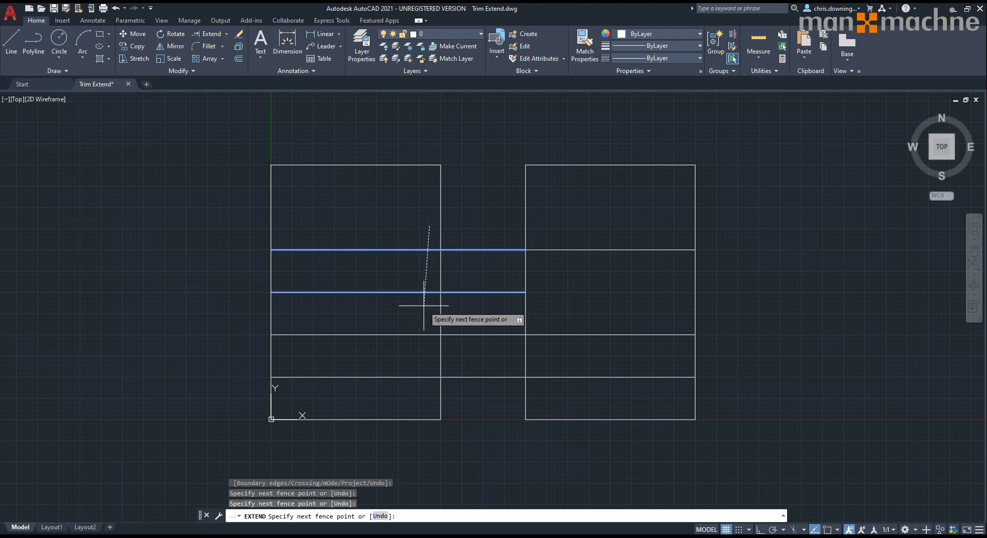
key("Return")
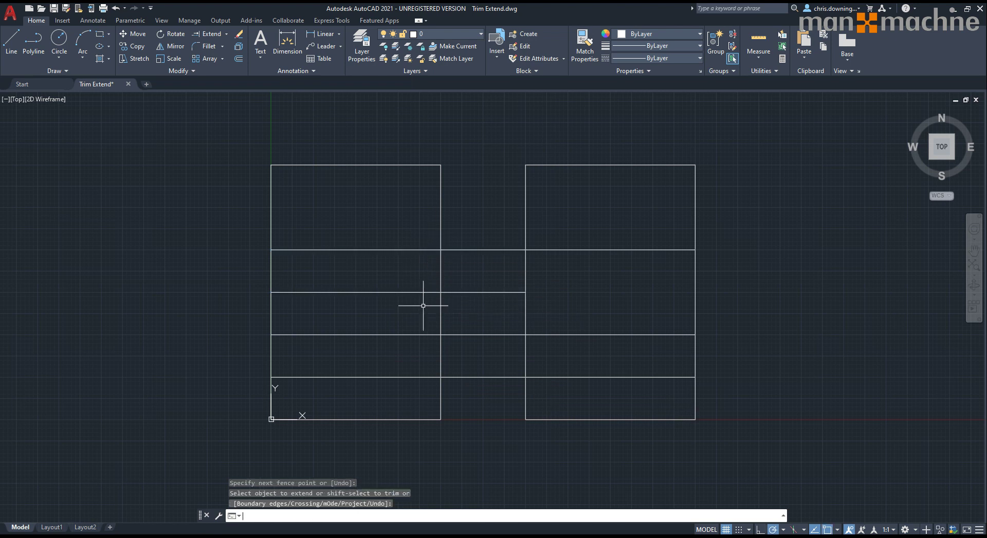
key("Return")
Step: Trim away all line segments crossing the gap between the two rectangles with a fence, then call up the Trim mode option
left_click(226, 34)
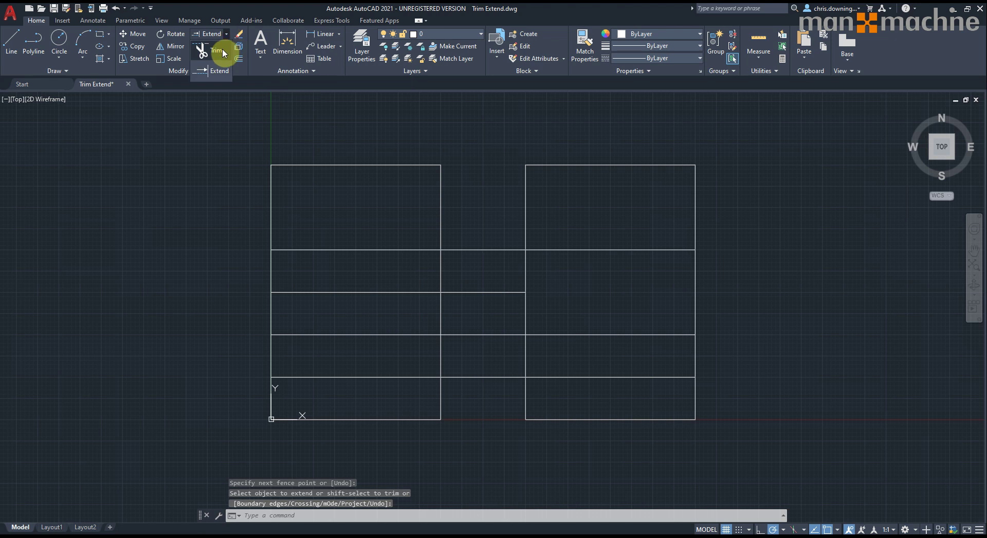
left_click(222, 51)
left_click(484, 214)
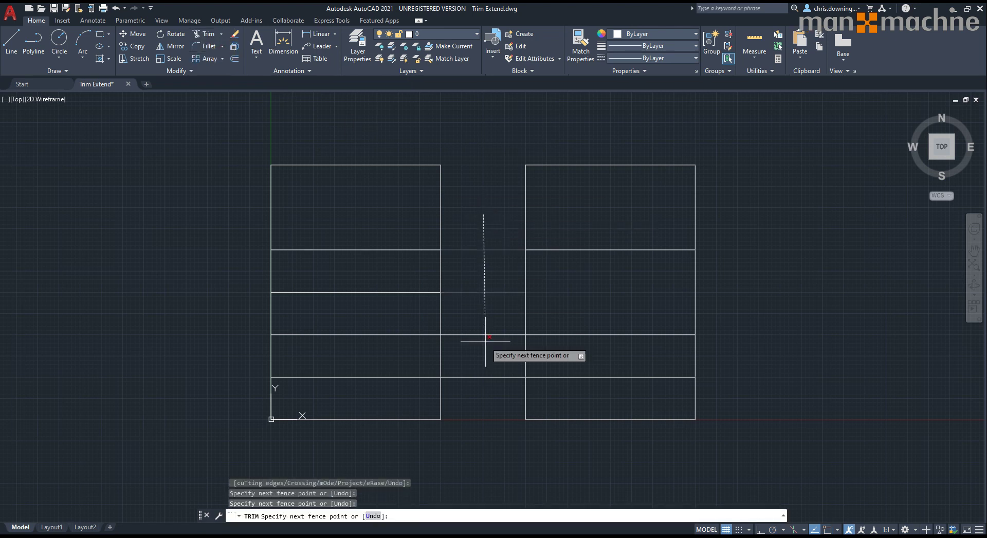
key("Return")
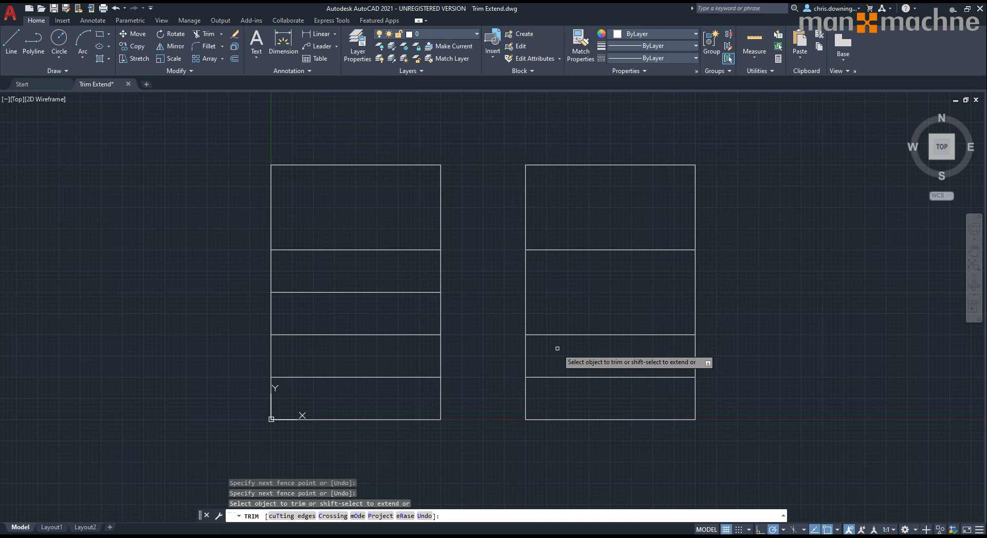
left_click(358, 515)
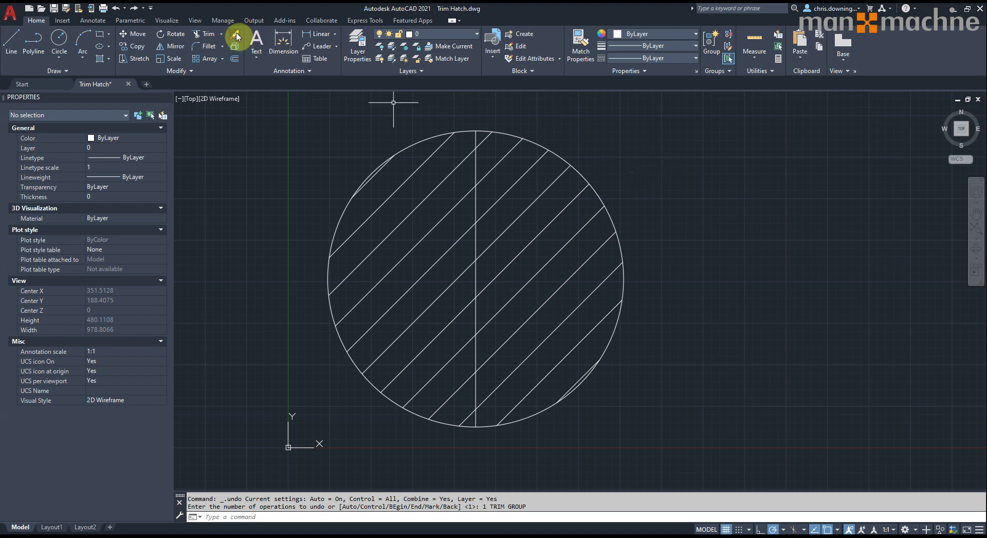
Step: Trim the circle's hatch in the Trim Hatch drawing along the vertical centre line, removing its left half
left_click(393, 221)
key("Escape")
left_click(205, 34)
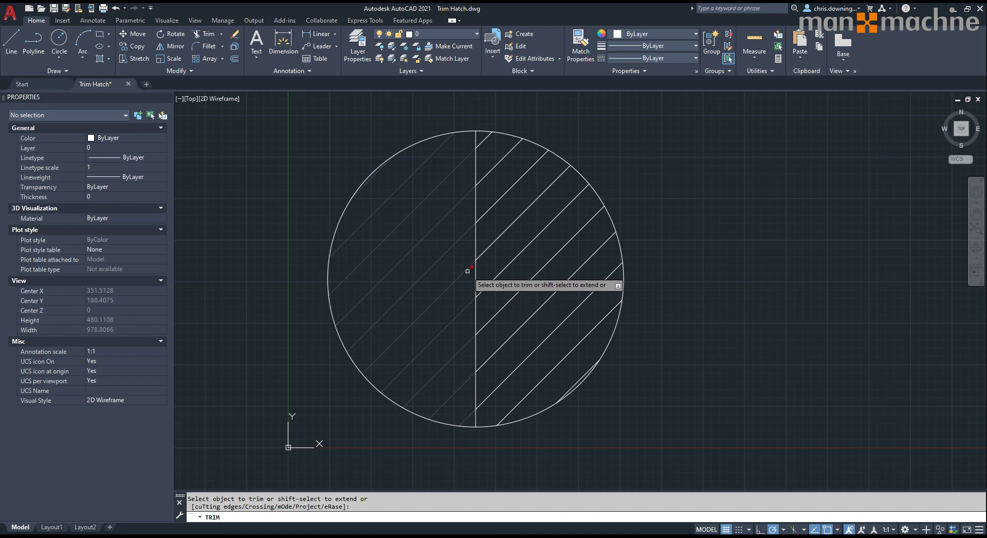
left_click(467, 271)
key("Return")
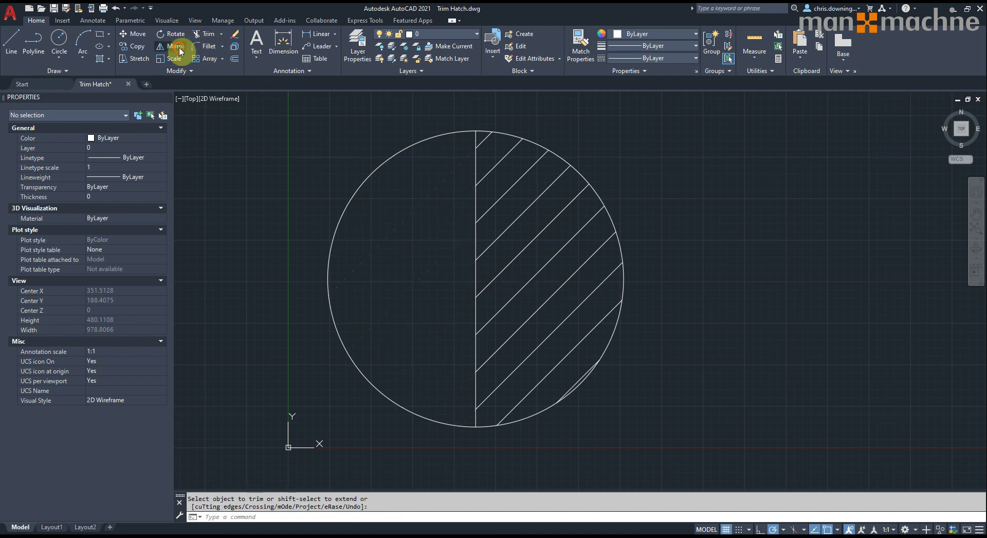
Step: Mirror the right-half hatch about the circle's vertical centre line, keeping the source object
left_click(182, 46)
left_click(483, 138)
key("Return")
left_click(475, 131)
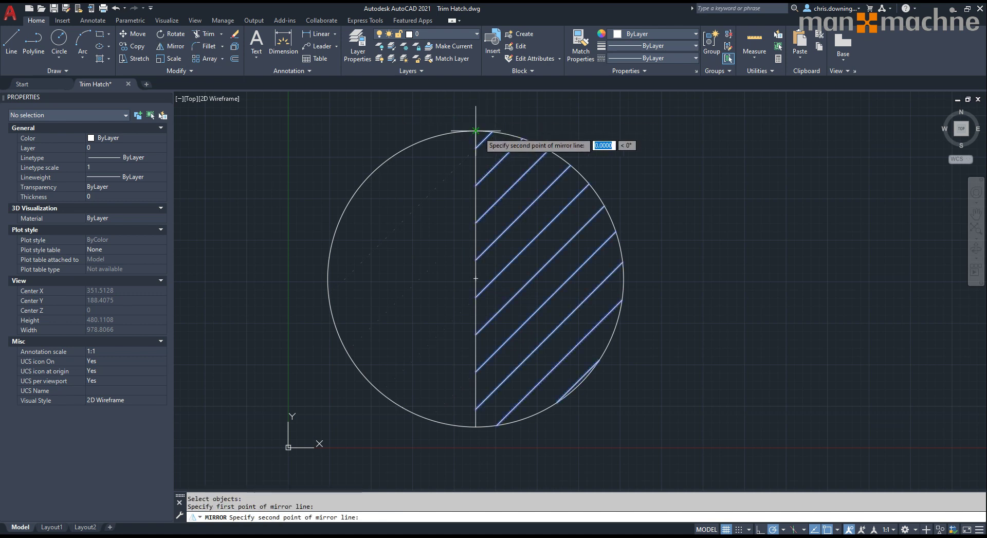
left_click(476, 426)
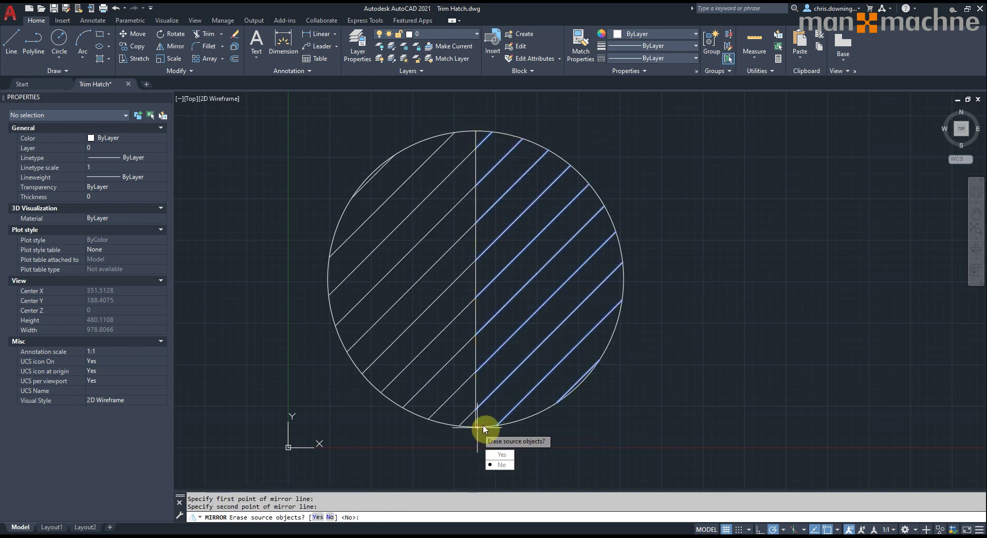
left_click(498, 462)
Step: Inspect the left and right half hatches by selecting each one in turn, then clear the selection
left_click(418, 363)
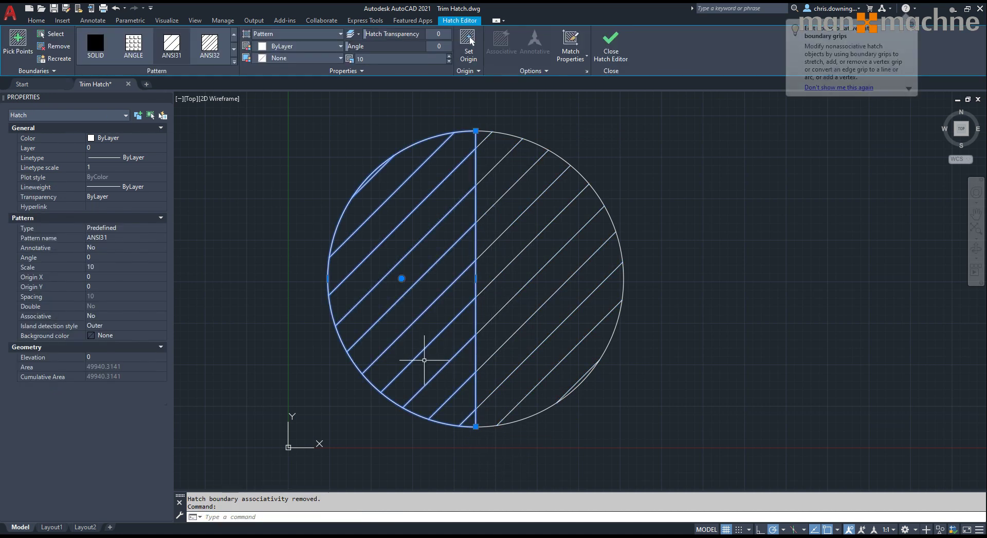
key("Escape")
left_click(522, 250)
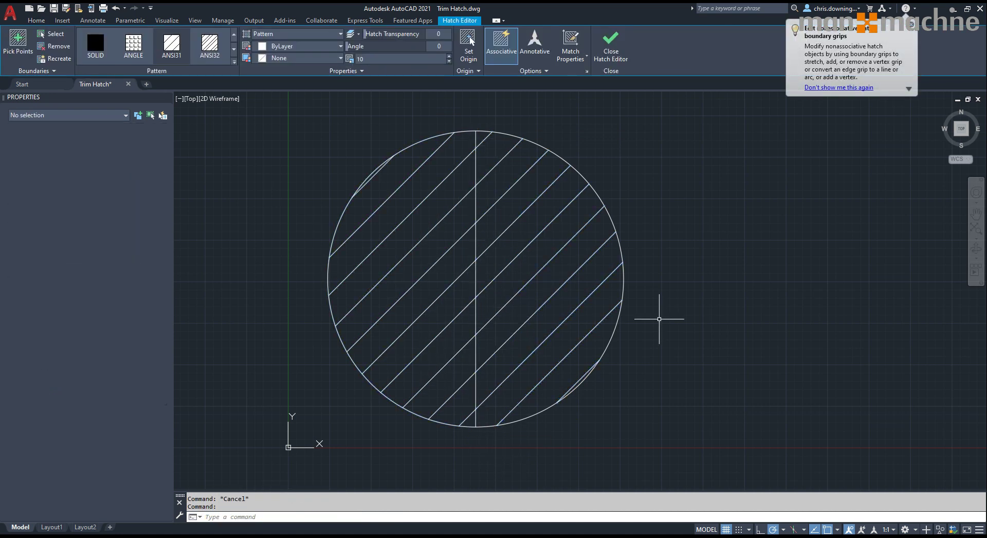
key("Escape")
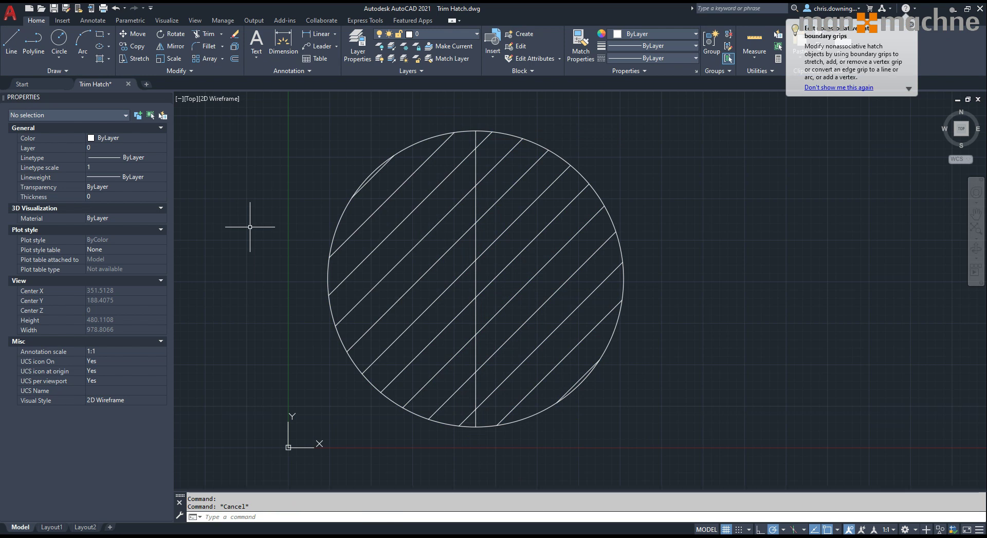